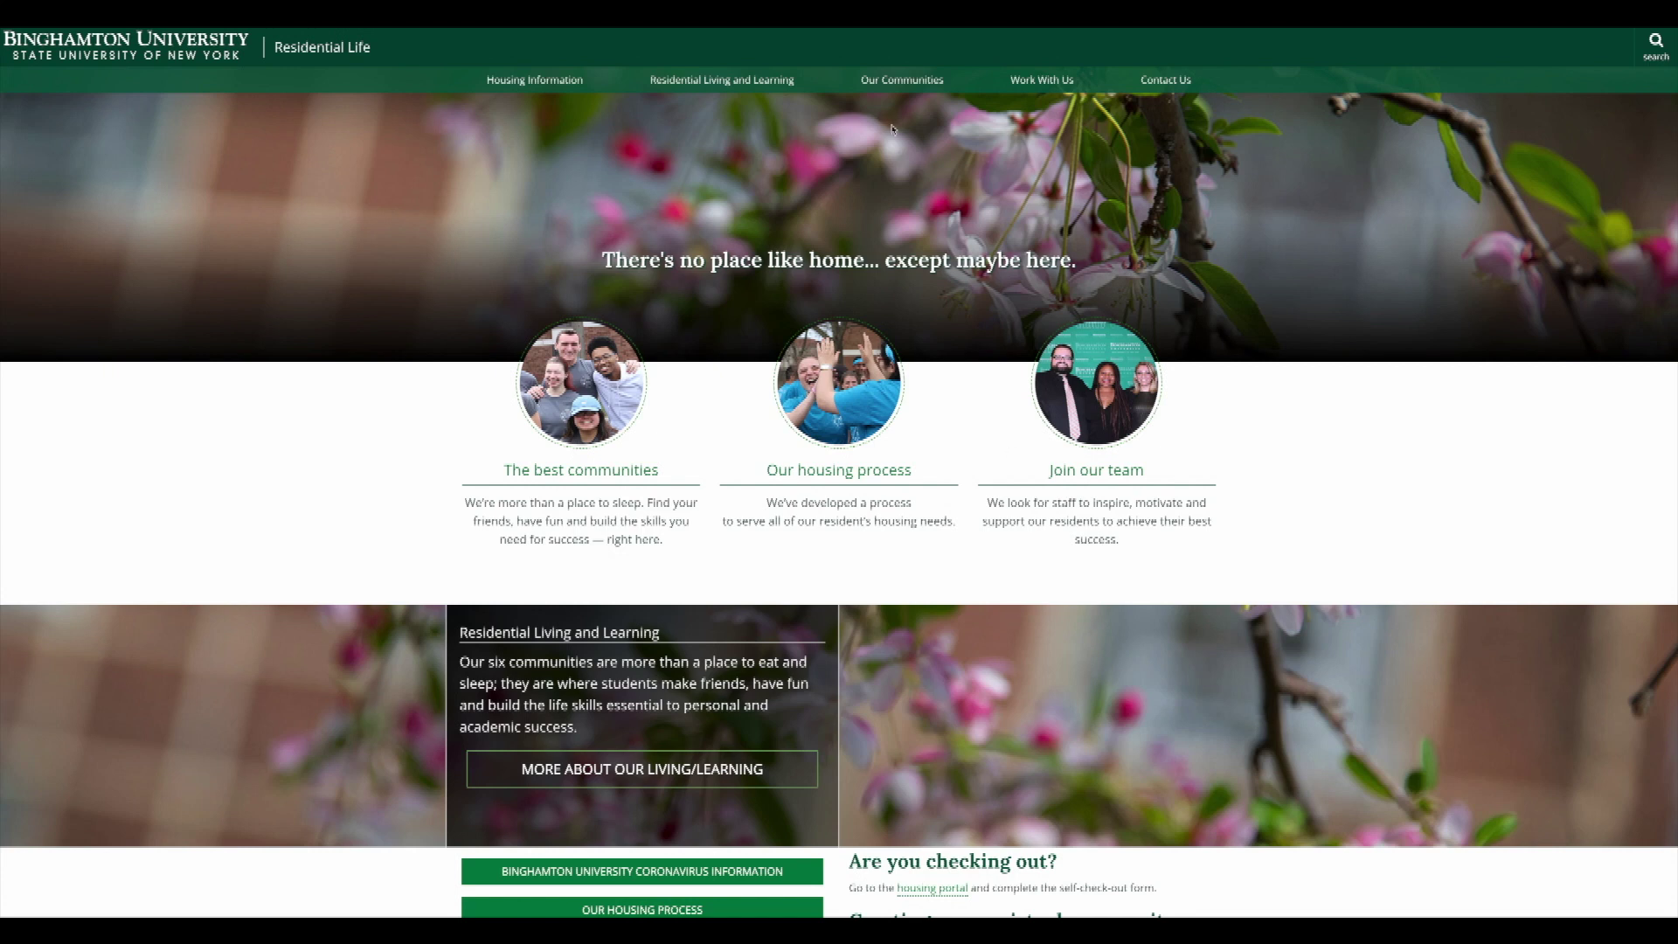
# Browse the Dickinson Community and its Traditions page, then return to Our Communities.
pyautogui.click(906, 81)
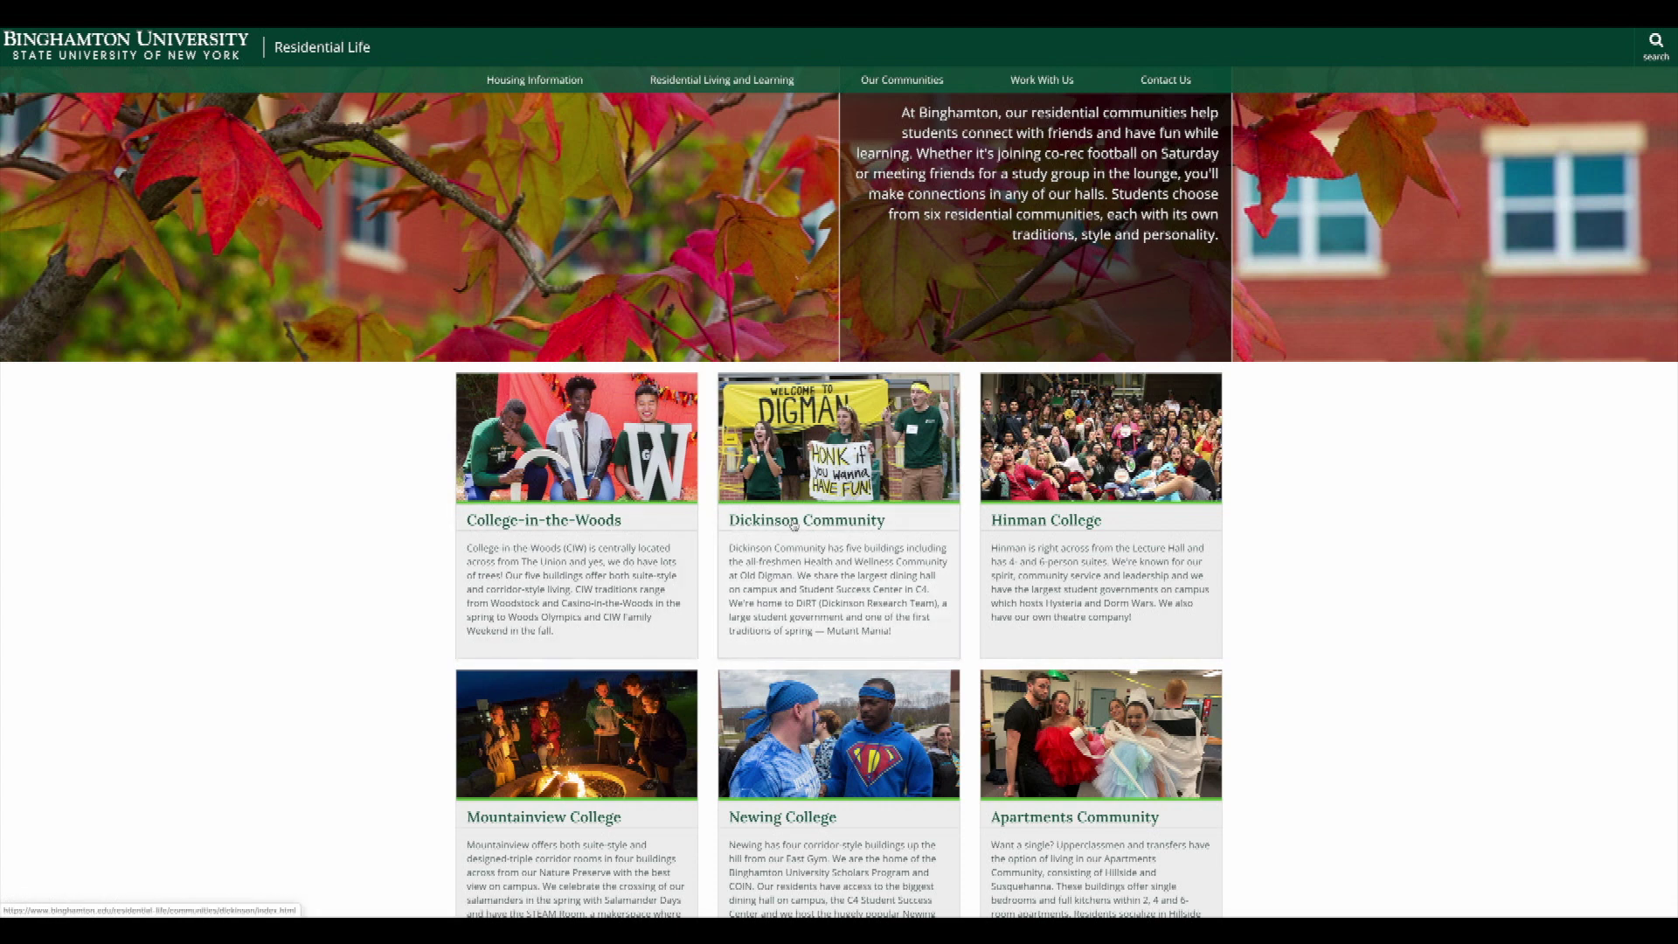
pyautogui.click(793, 522)
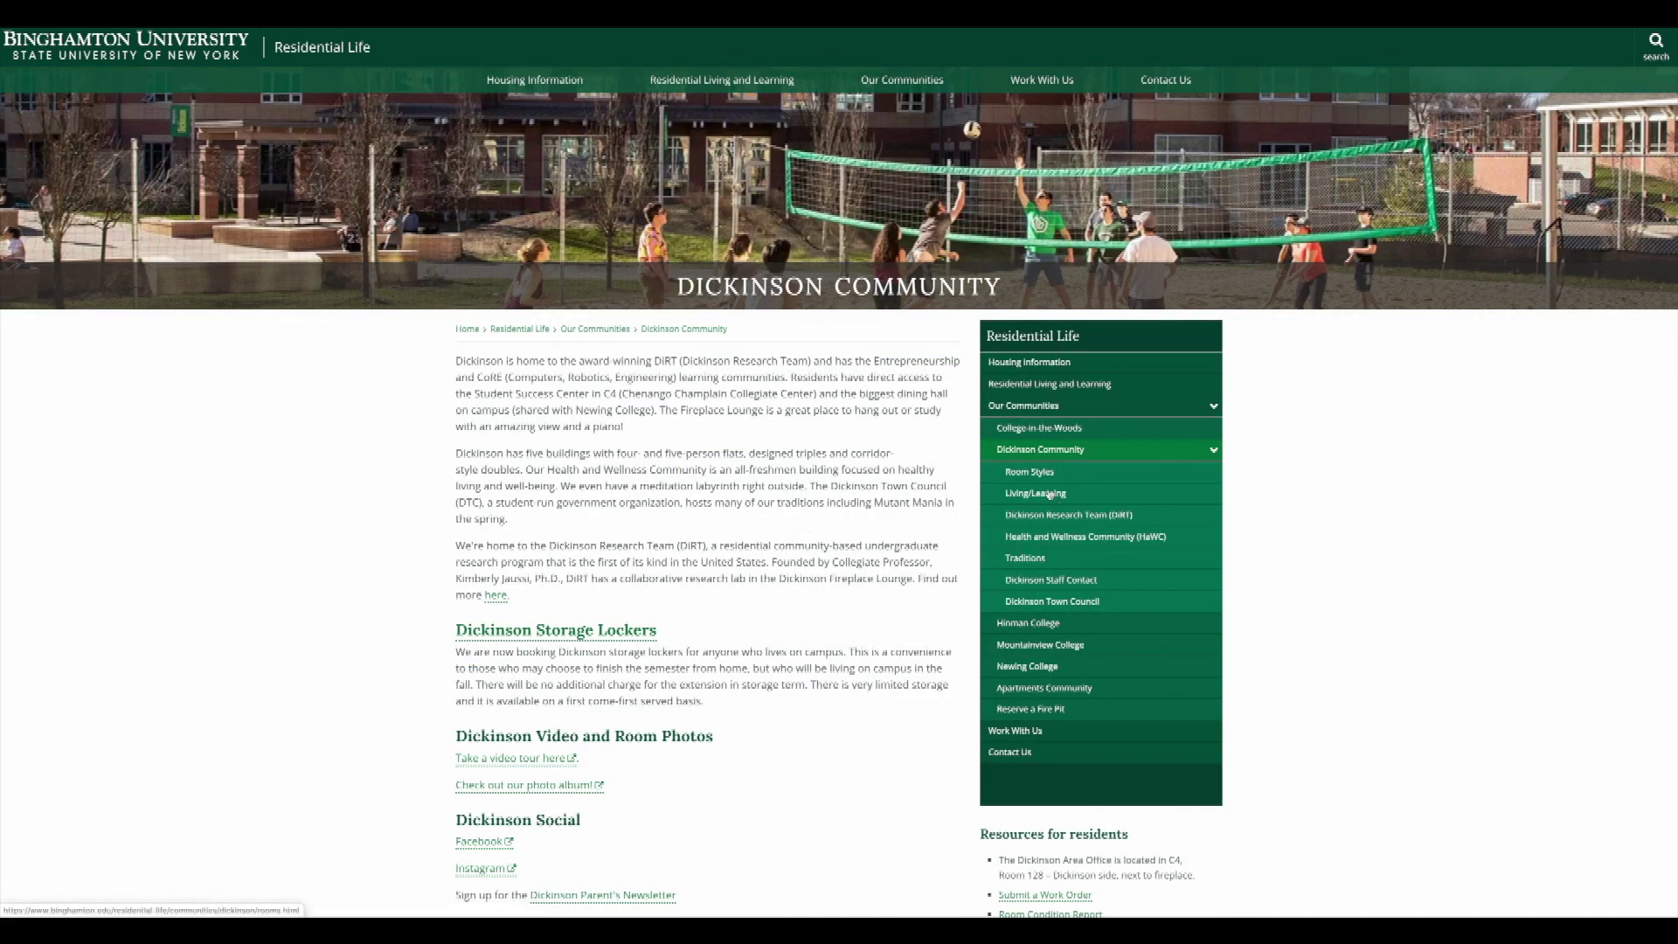
pyautogui.click(1025, 560)
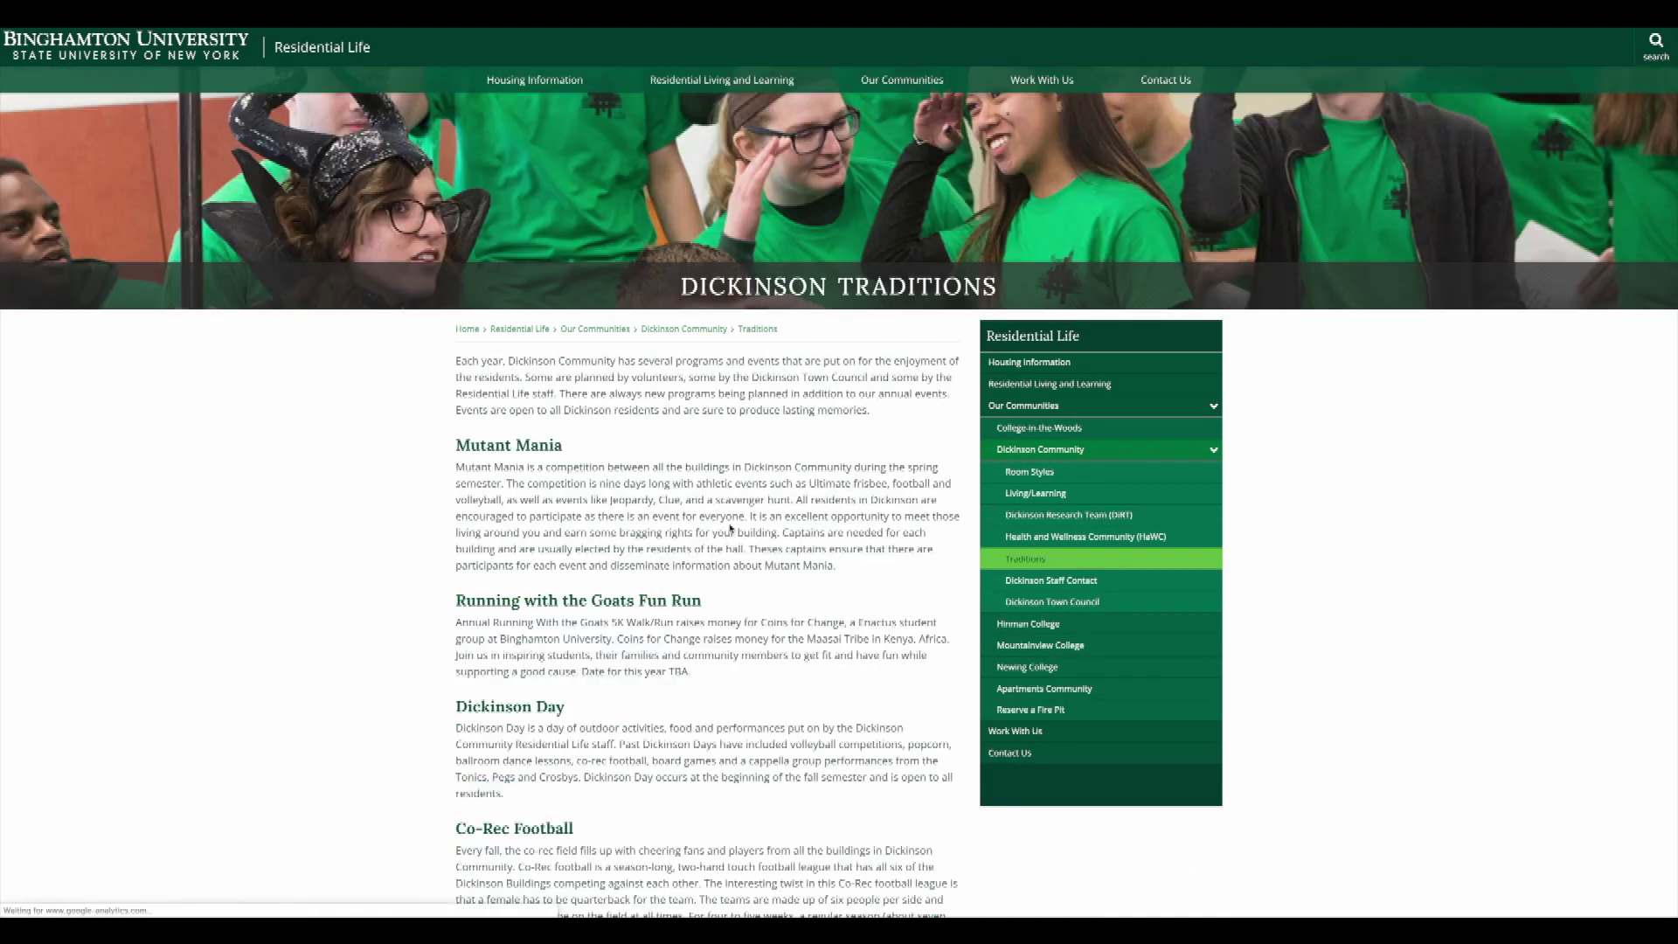
pyautogui.scroll(-3, 730, 528)
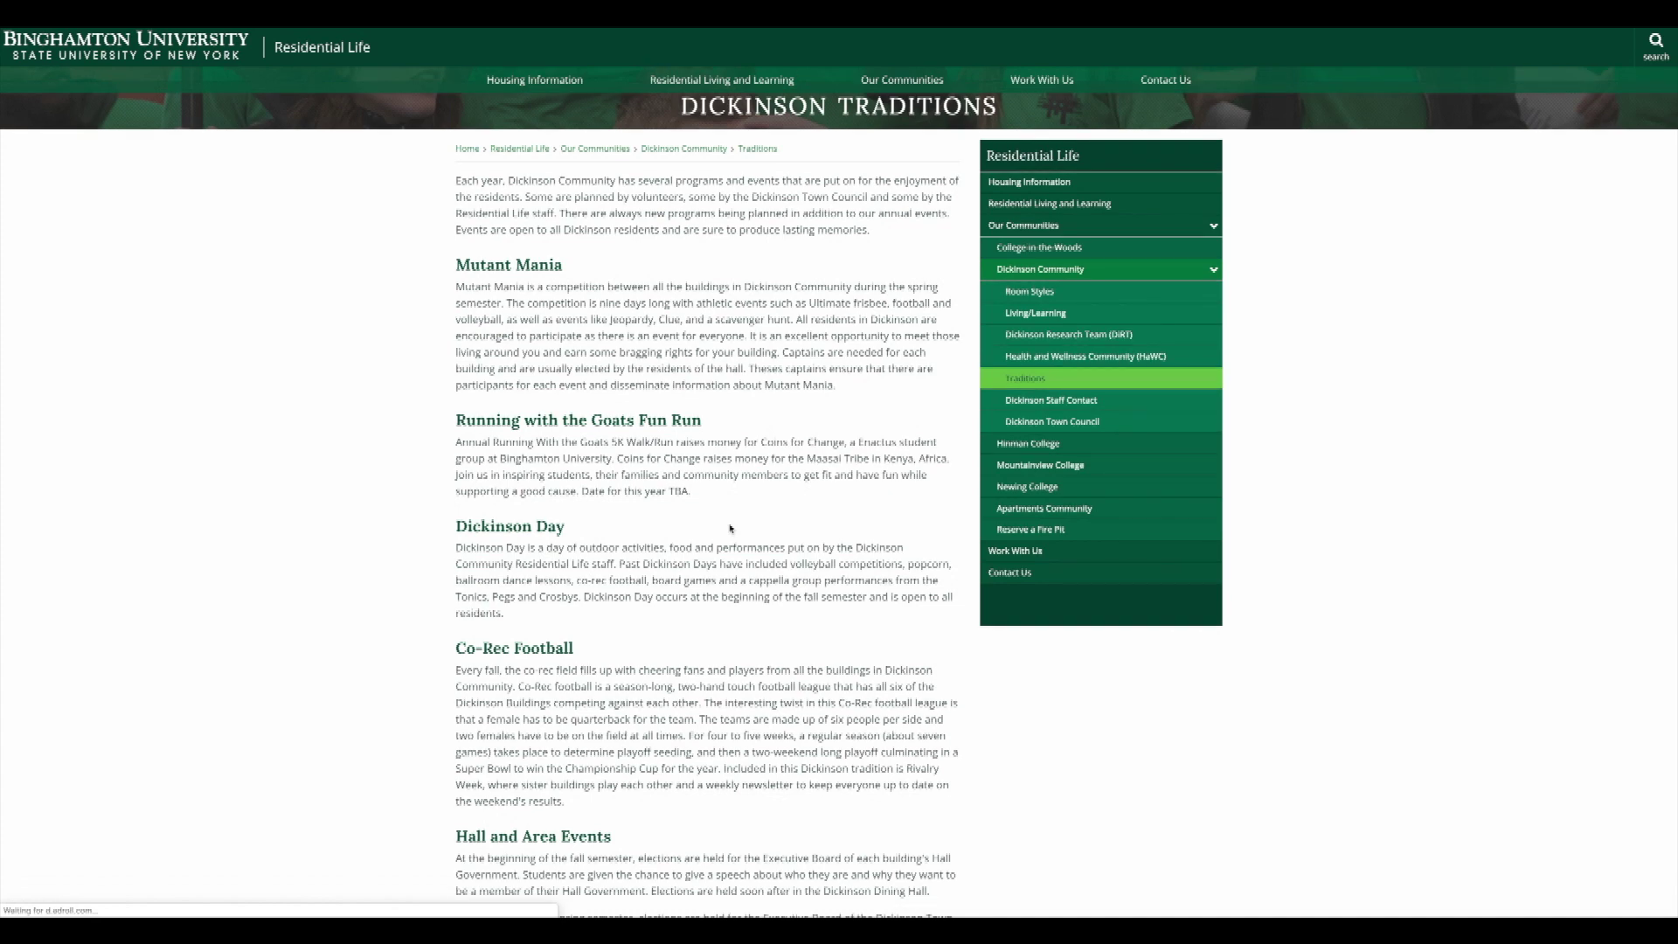
pyautogui.scroll(-3, 730, 528)
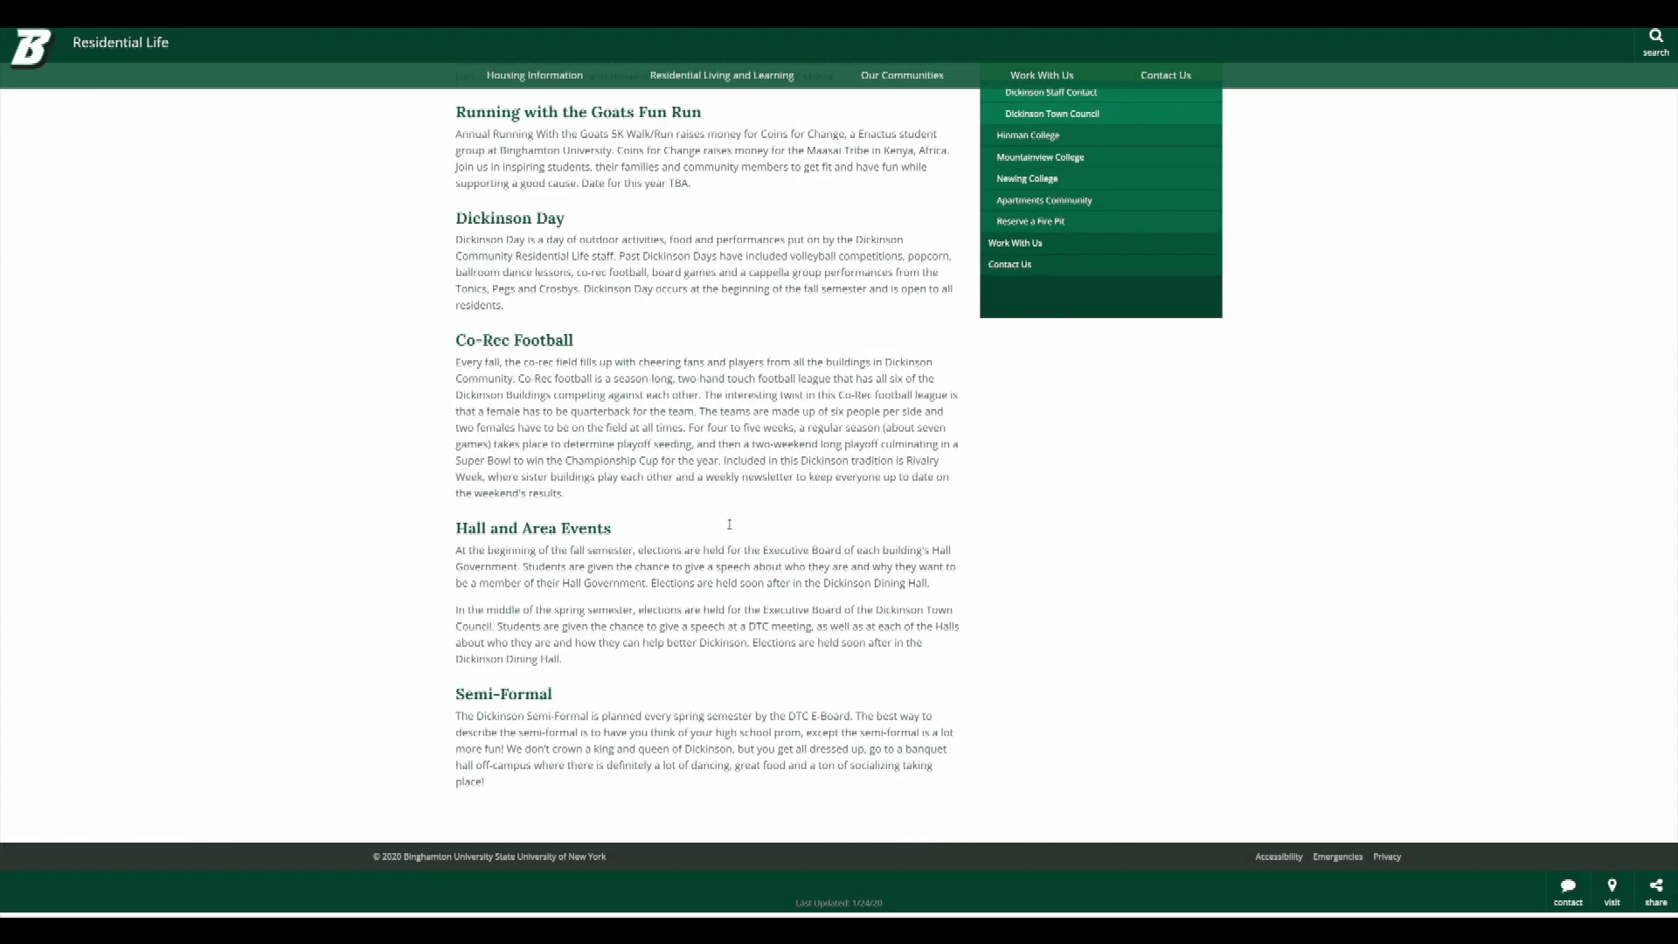
pyautogui.scroll(6, 730, 524)
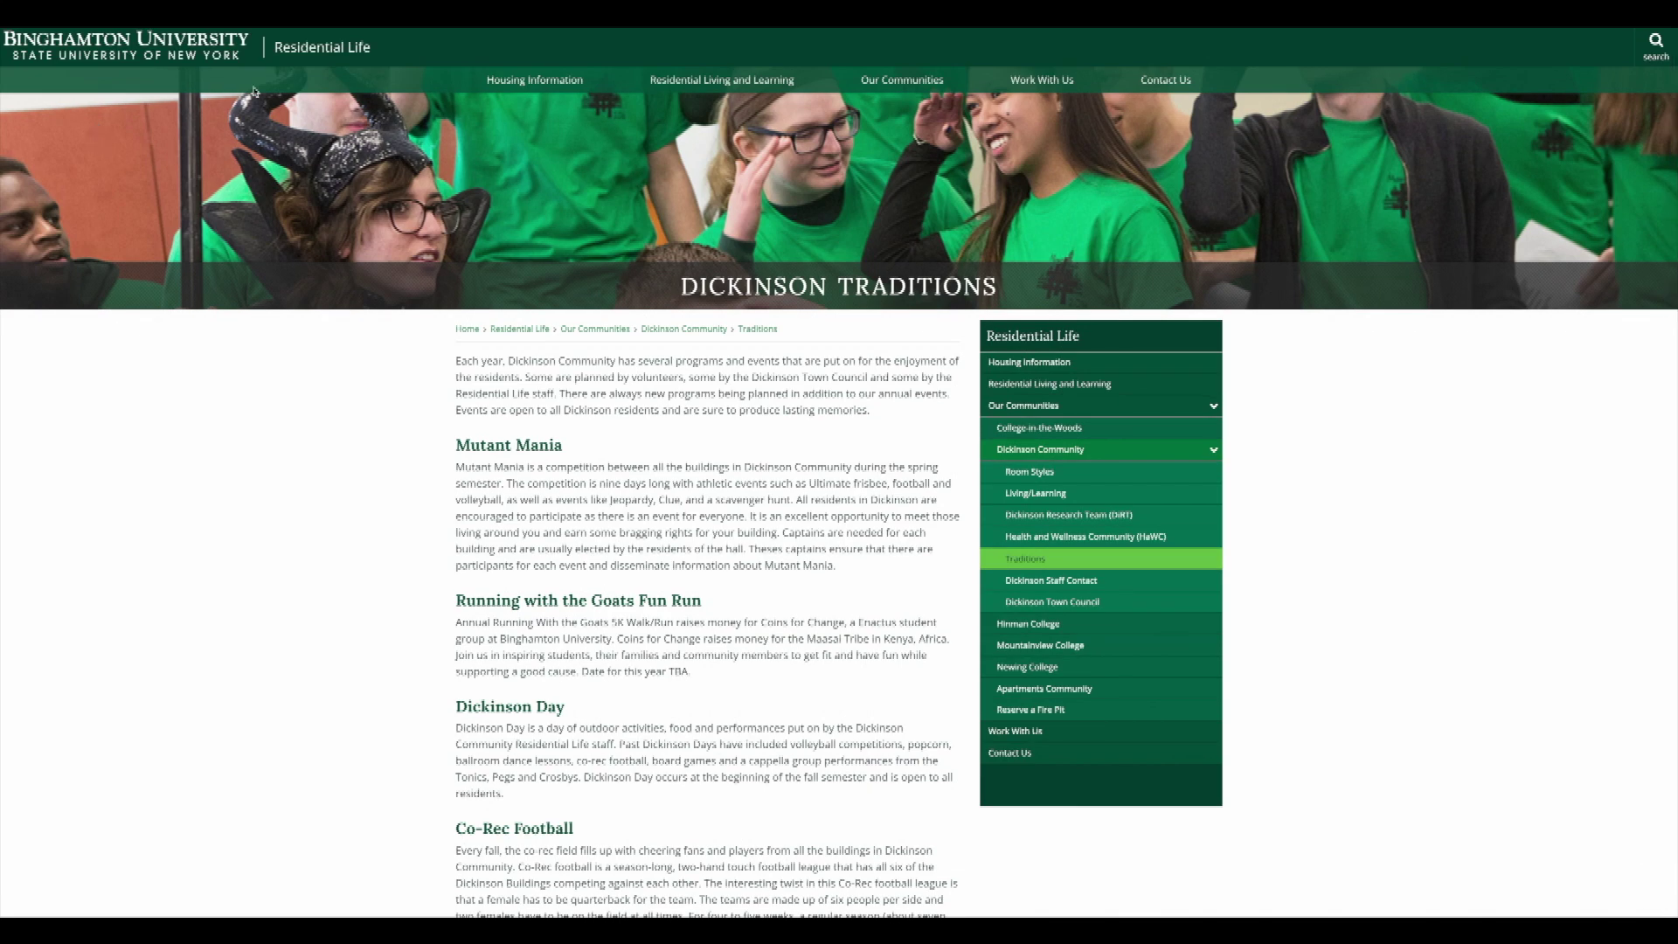
pyautogui.click(311, 51)
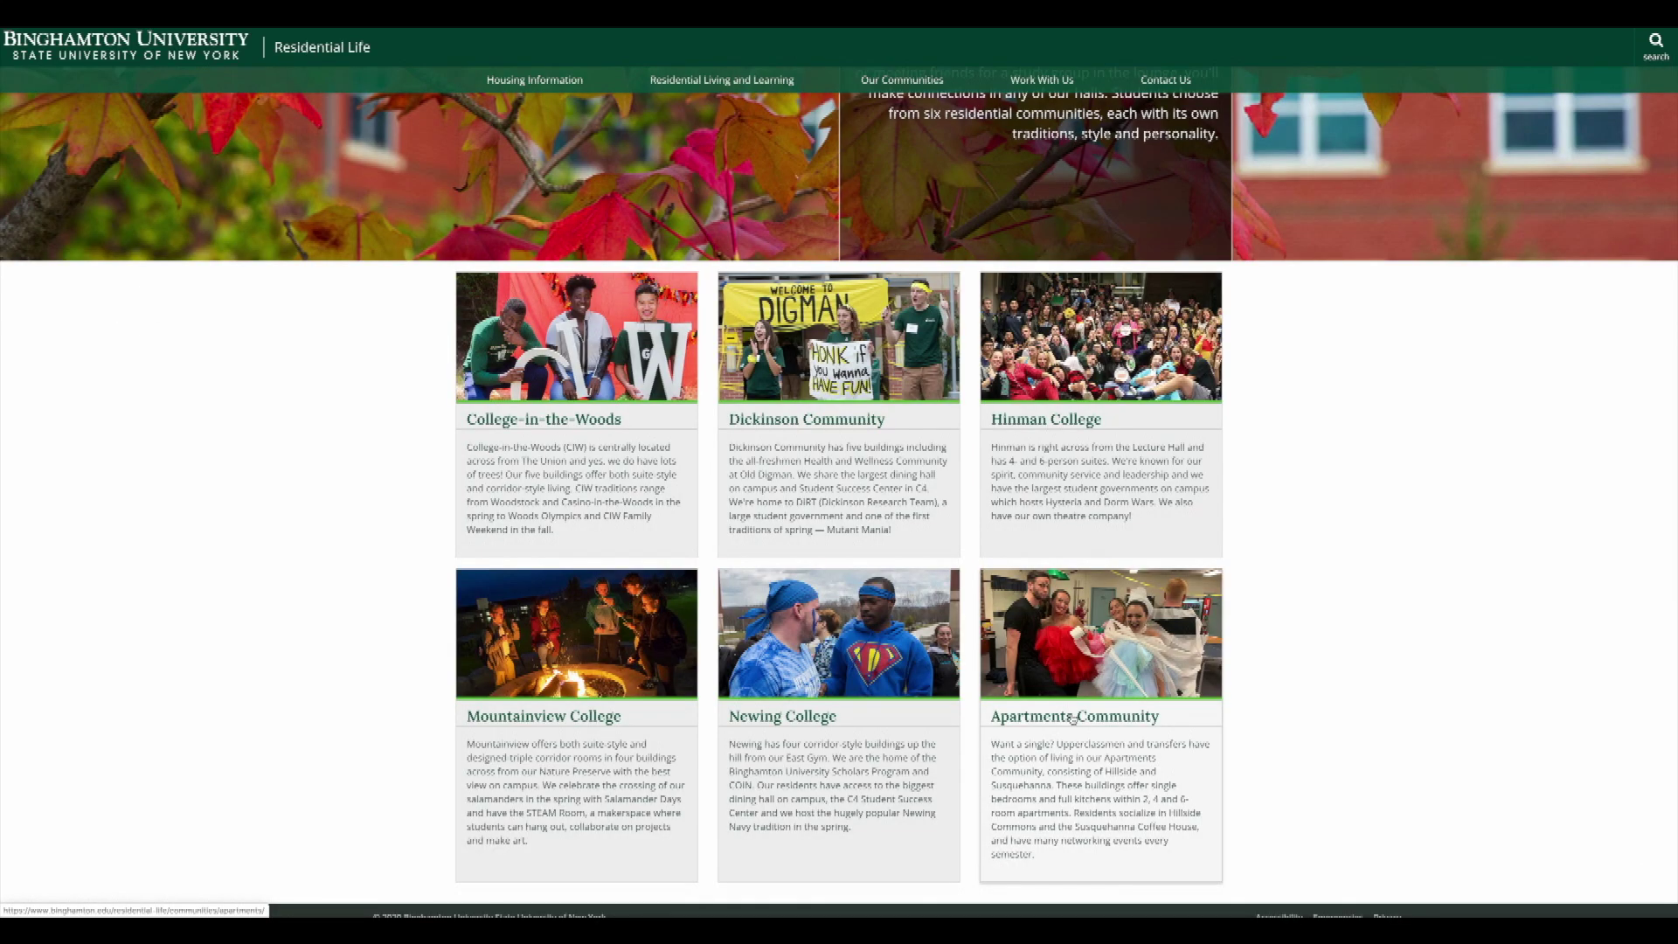
# Look over the Apartments Community page, then head back to the Residential Life home page.
pyautogui.click(1074, 719)
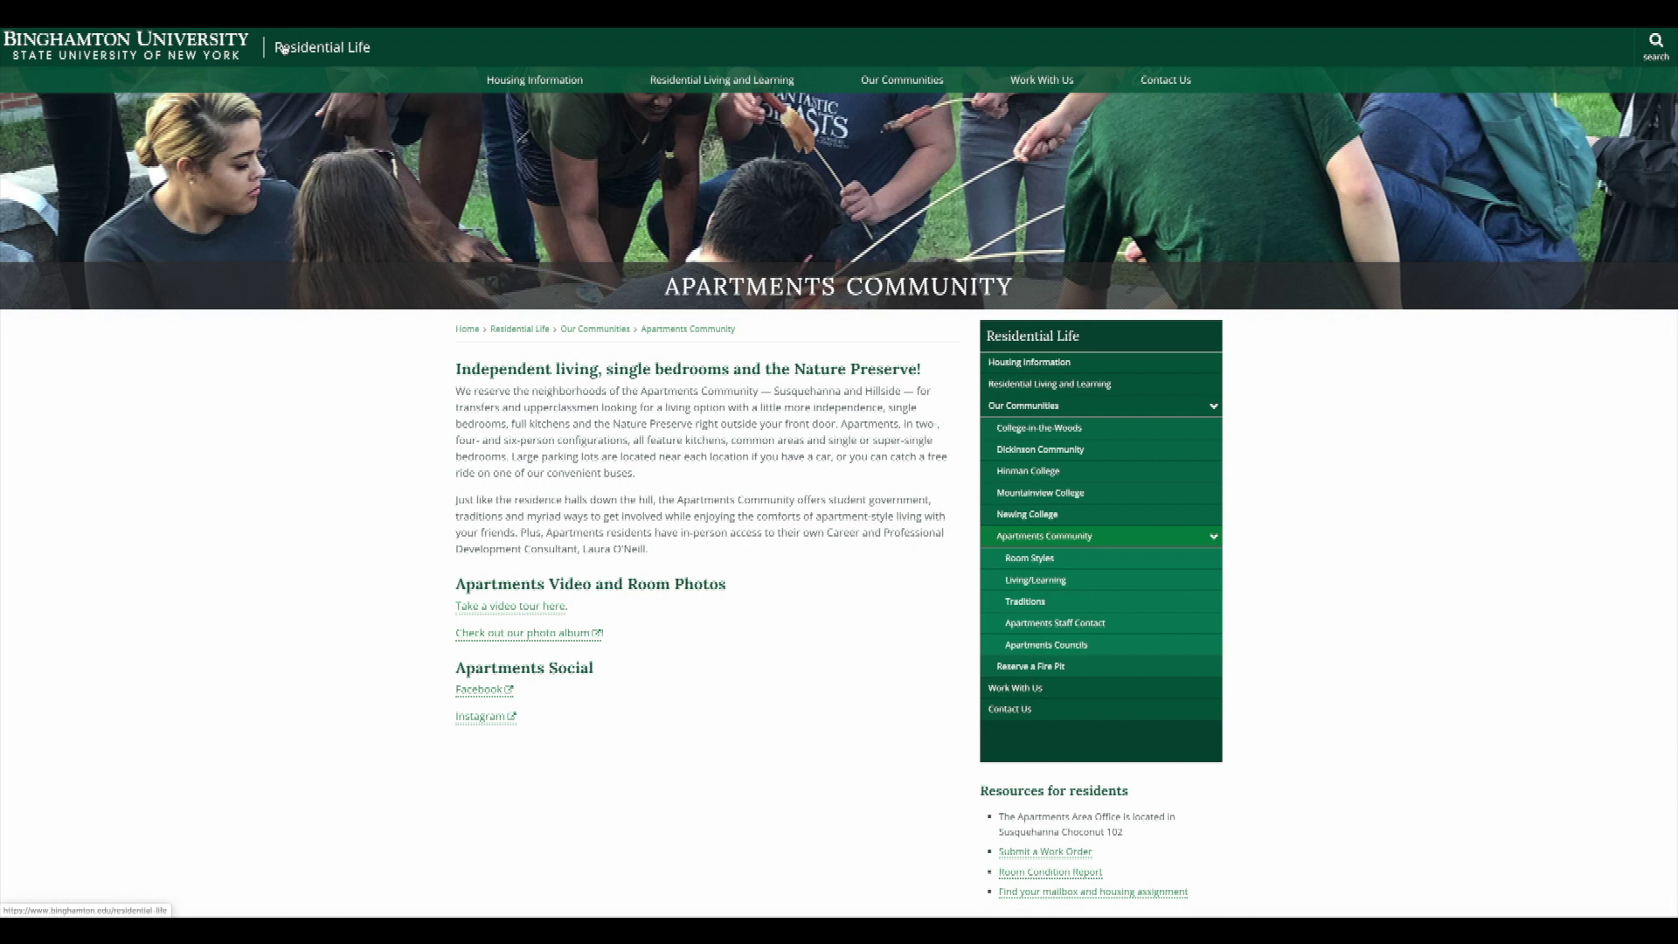
pyautogui.click(322, 47)
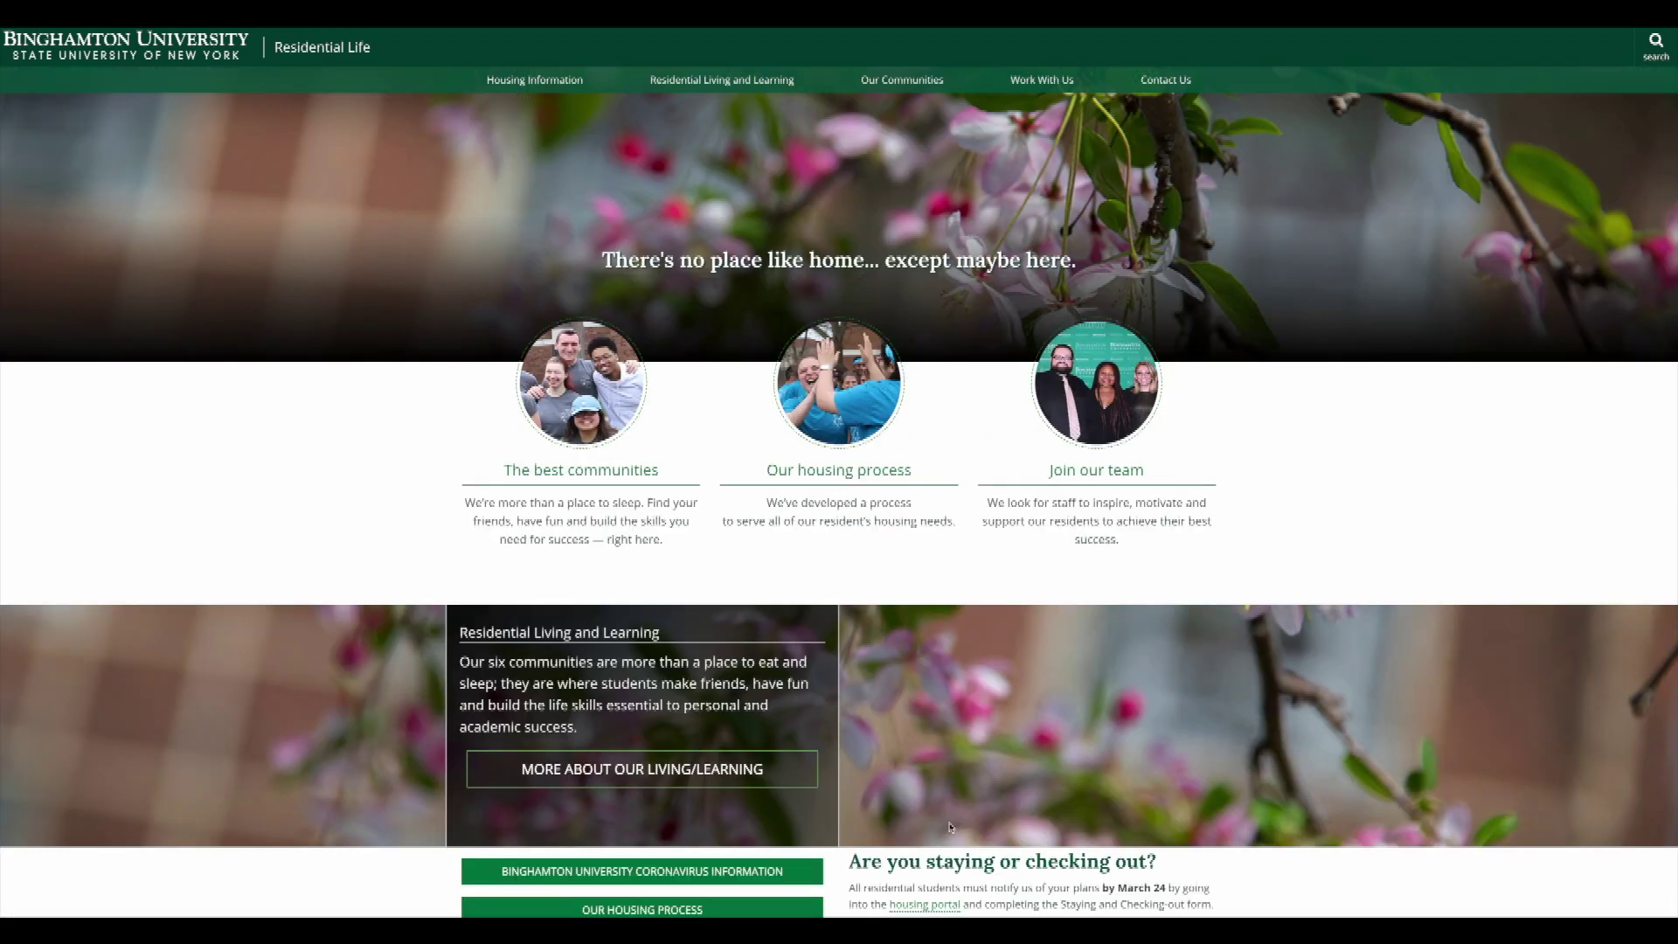
# From the housing process link, log in to Binghamton CAS with the student's PODS username and password.
pyautogui.click(827, 406)
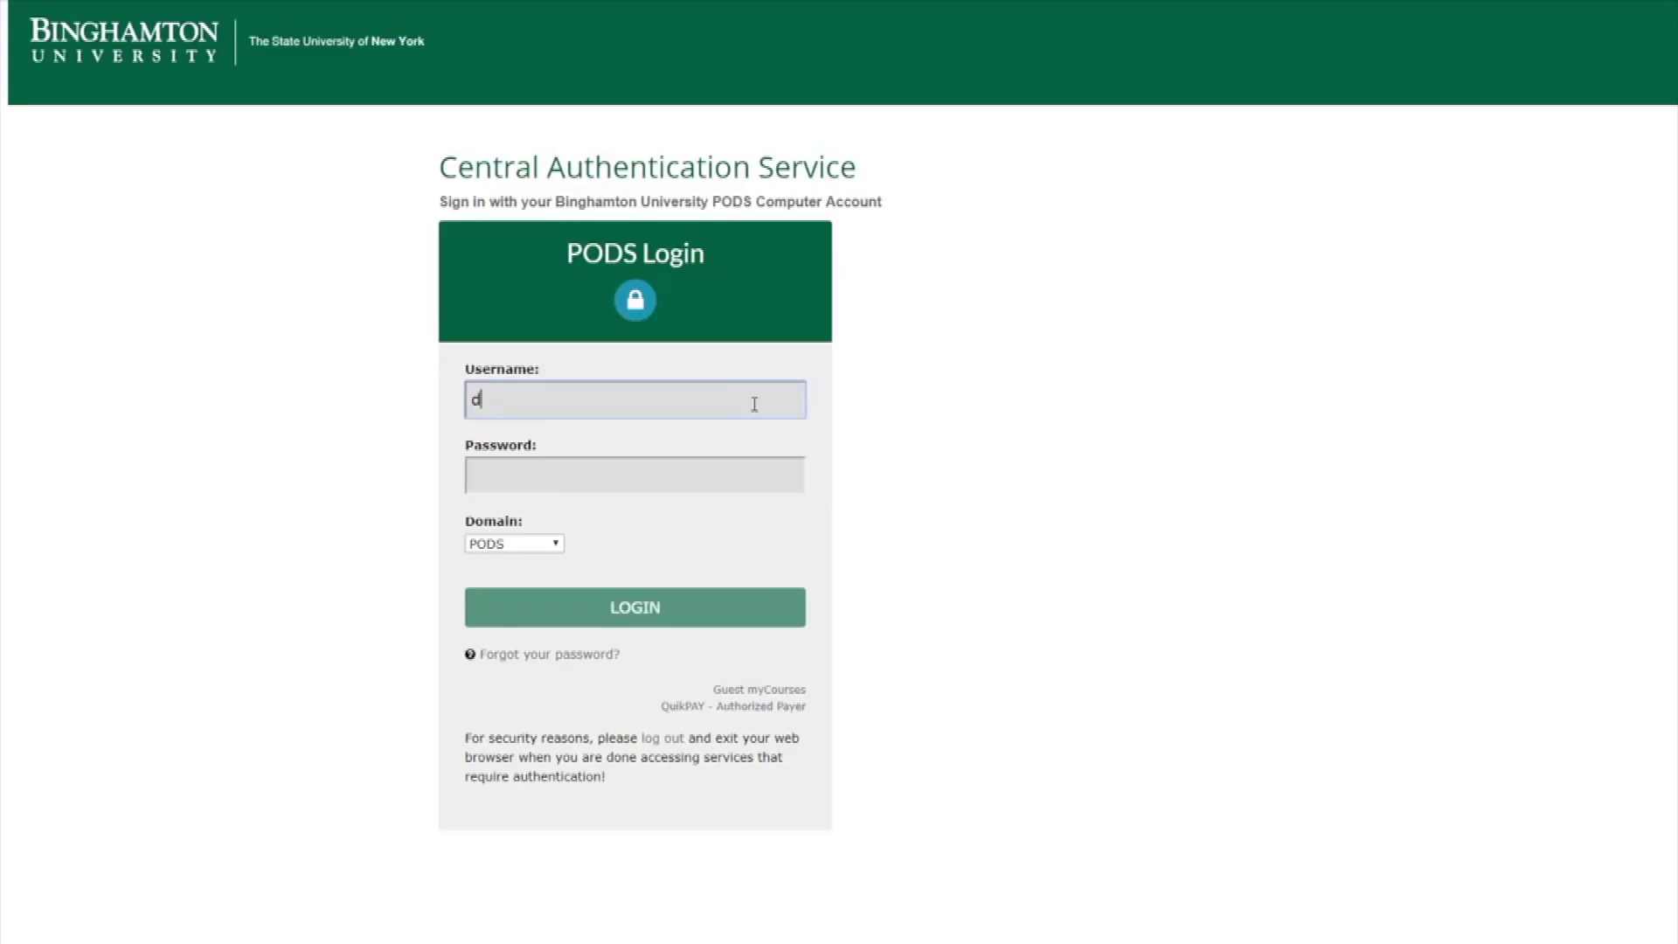
pyautogui.press('Tab')
pyautogui.write('••••••••••••••')
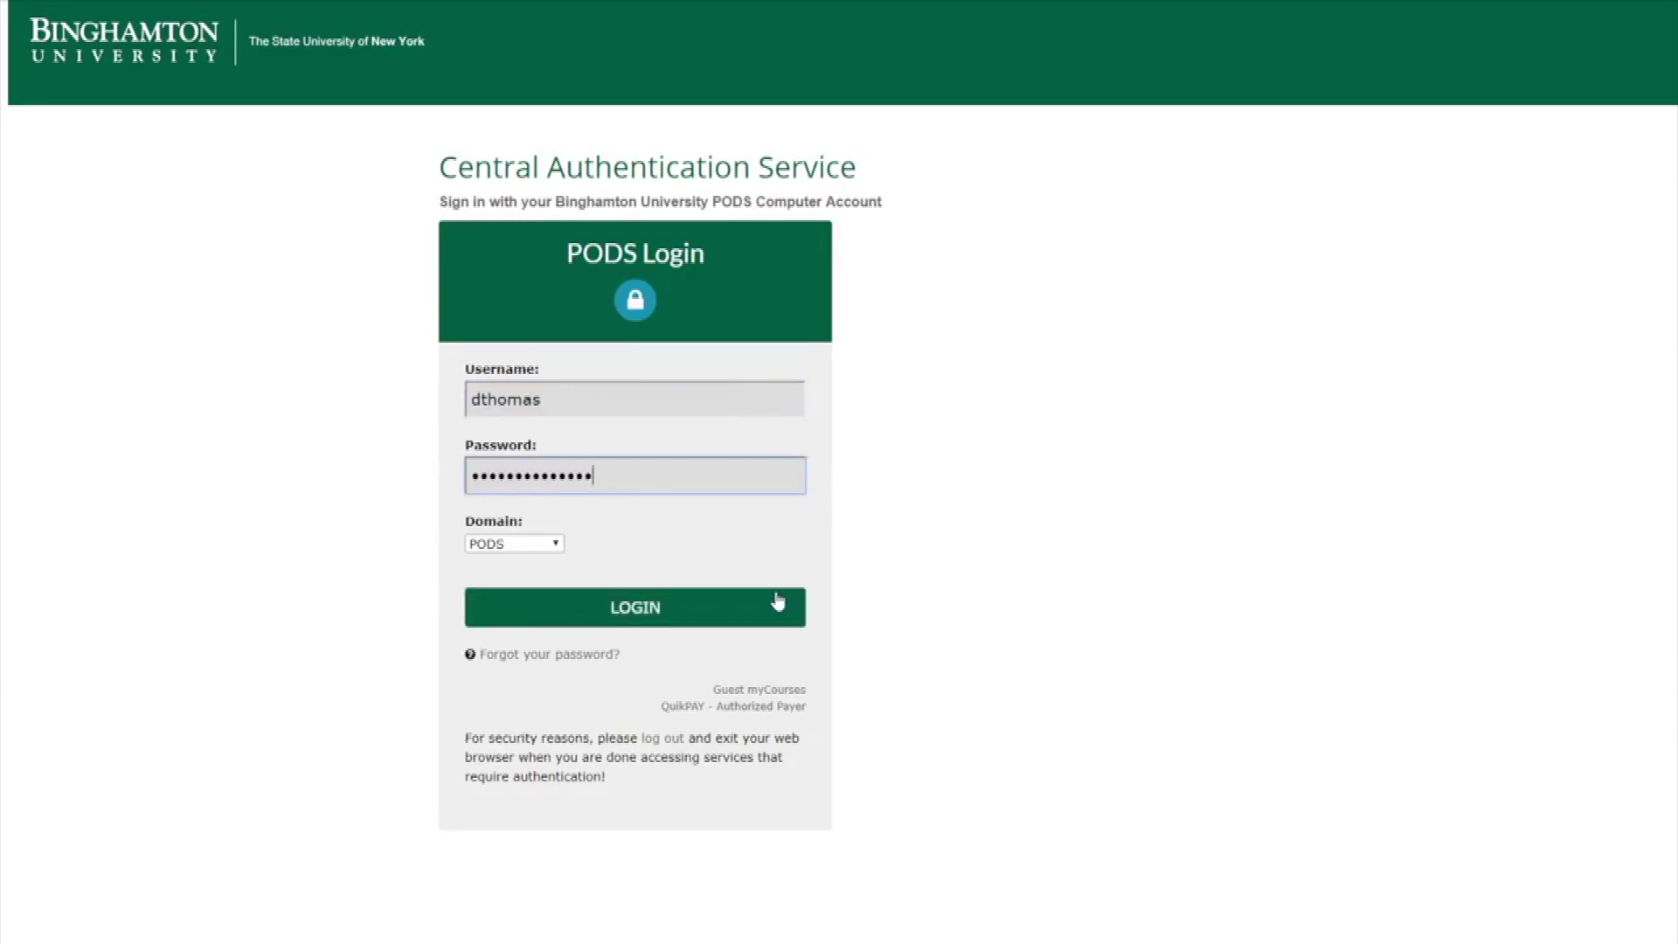
pyautogui.click(778, 599)
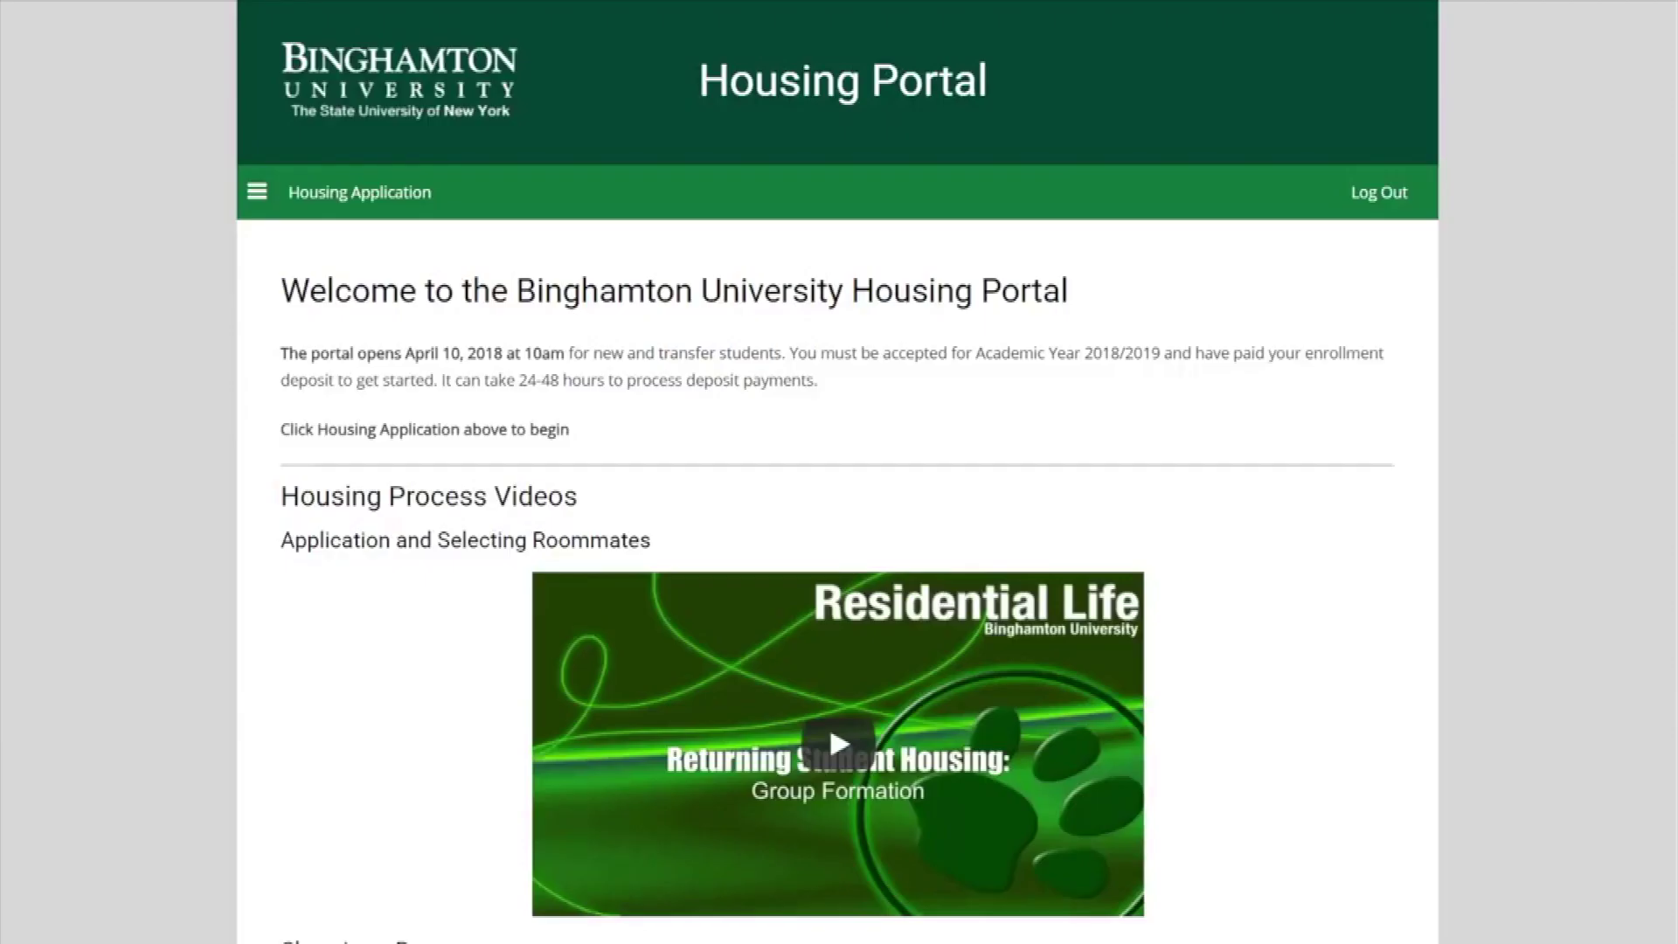
# Apply for Academic Year 2018/2019 from the Housing Application term list.
pyautogui.click(332, 194)
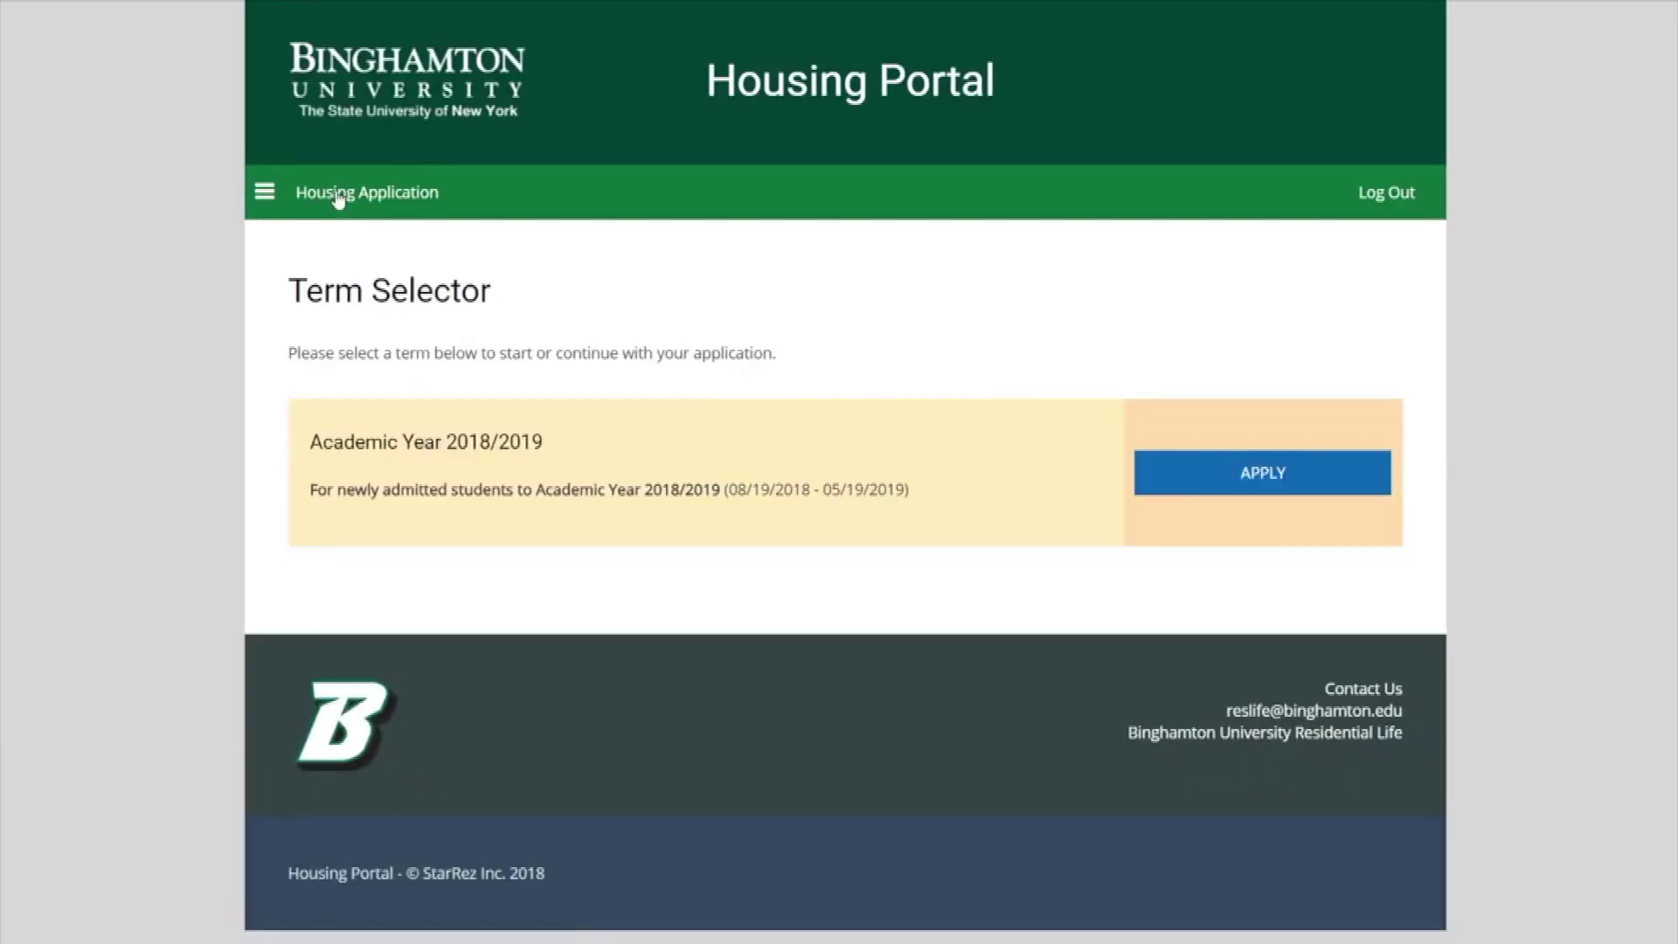
pyautogui.click(1196, 455)
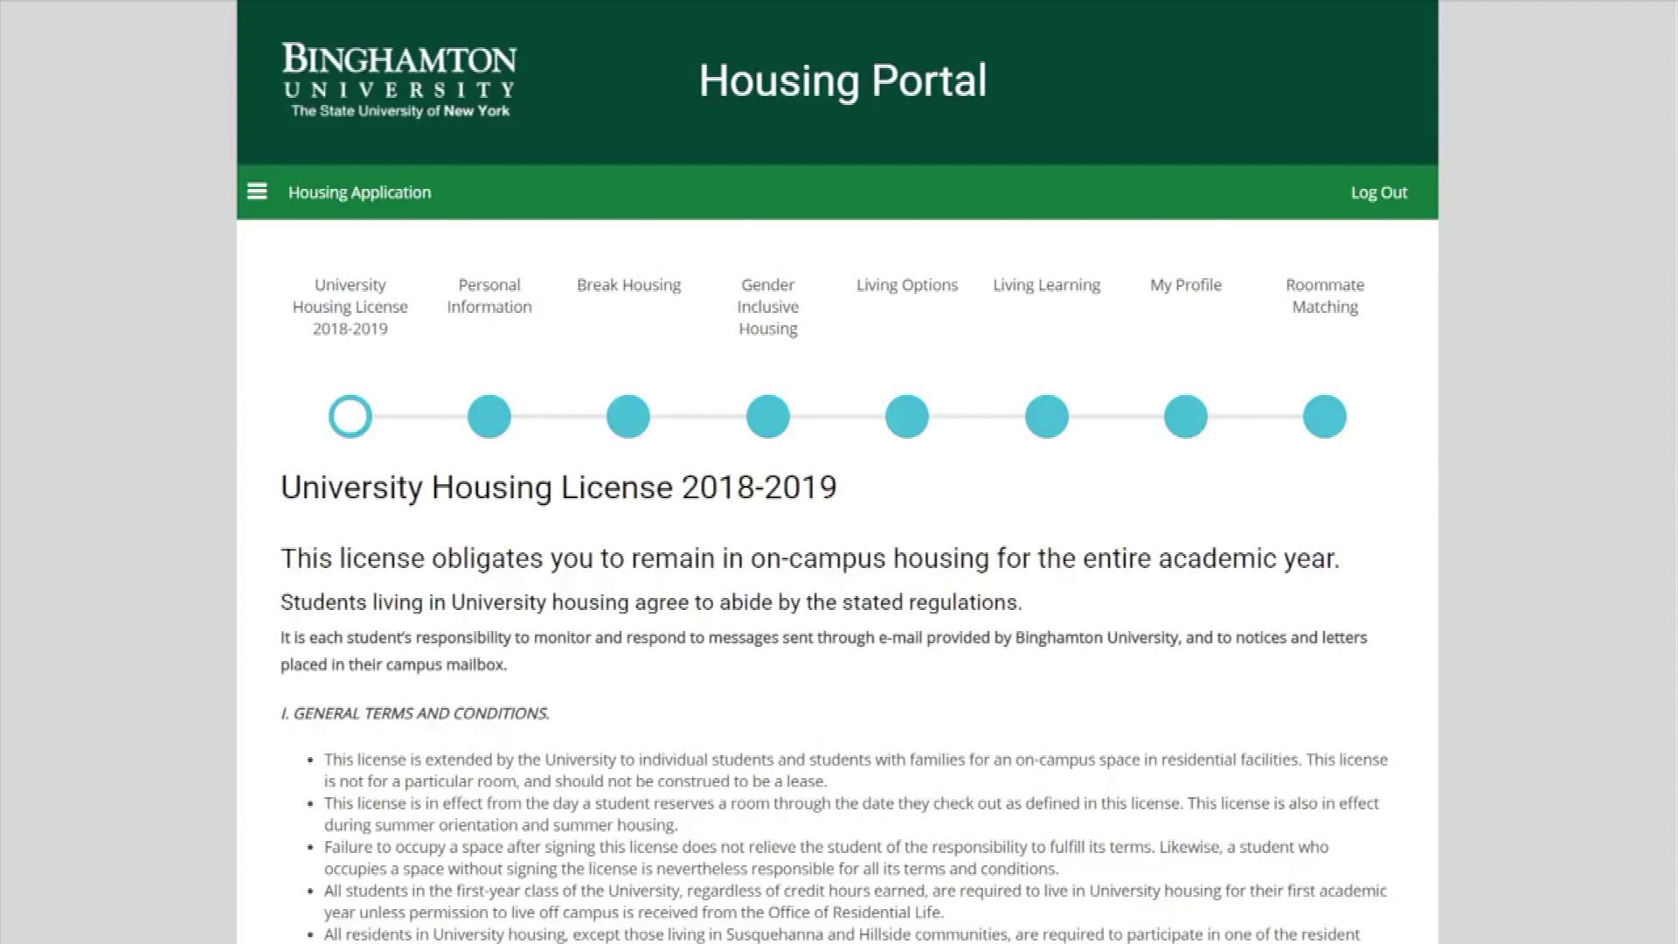
# Sign the 2018-2019 housing license with the student's BNumber and save to continue.
pyautogui.scroll(-15, 837, 525)
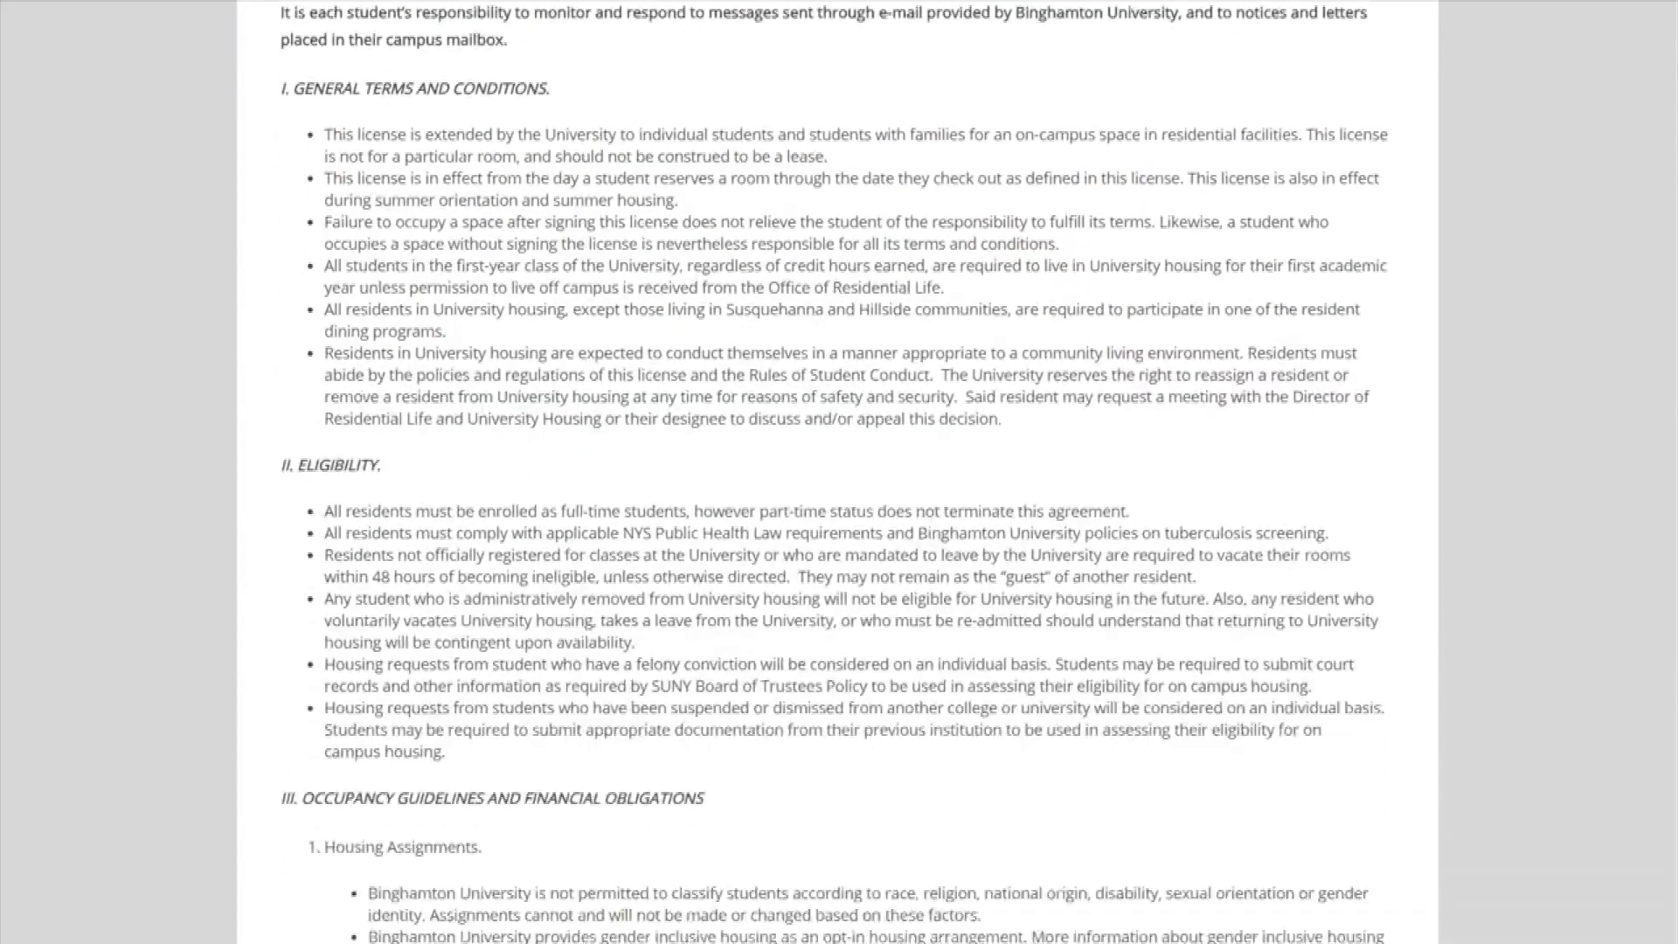
pyautogui.scroll(-20, 837, 472)
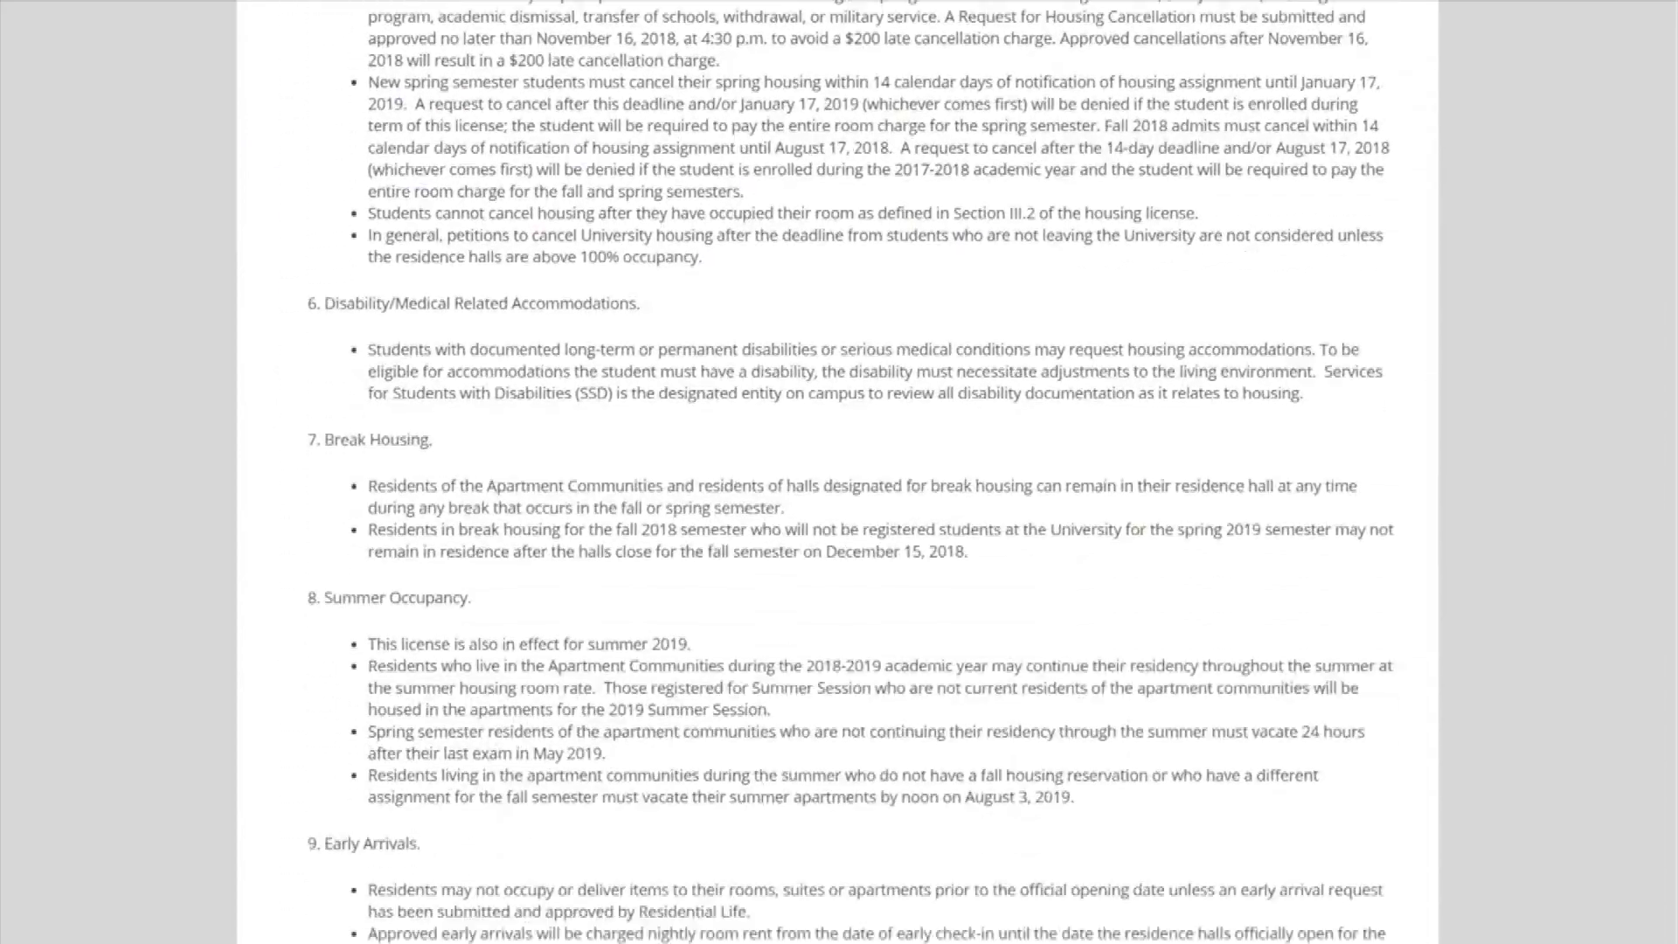
pyautogui.scroll(-20, 837, 472)
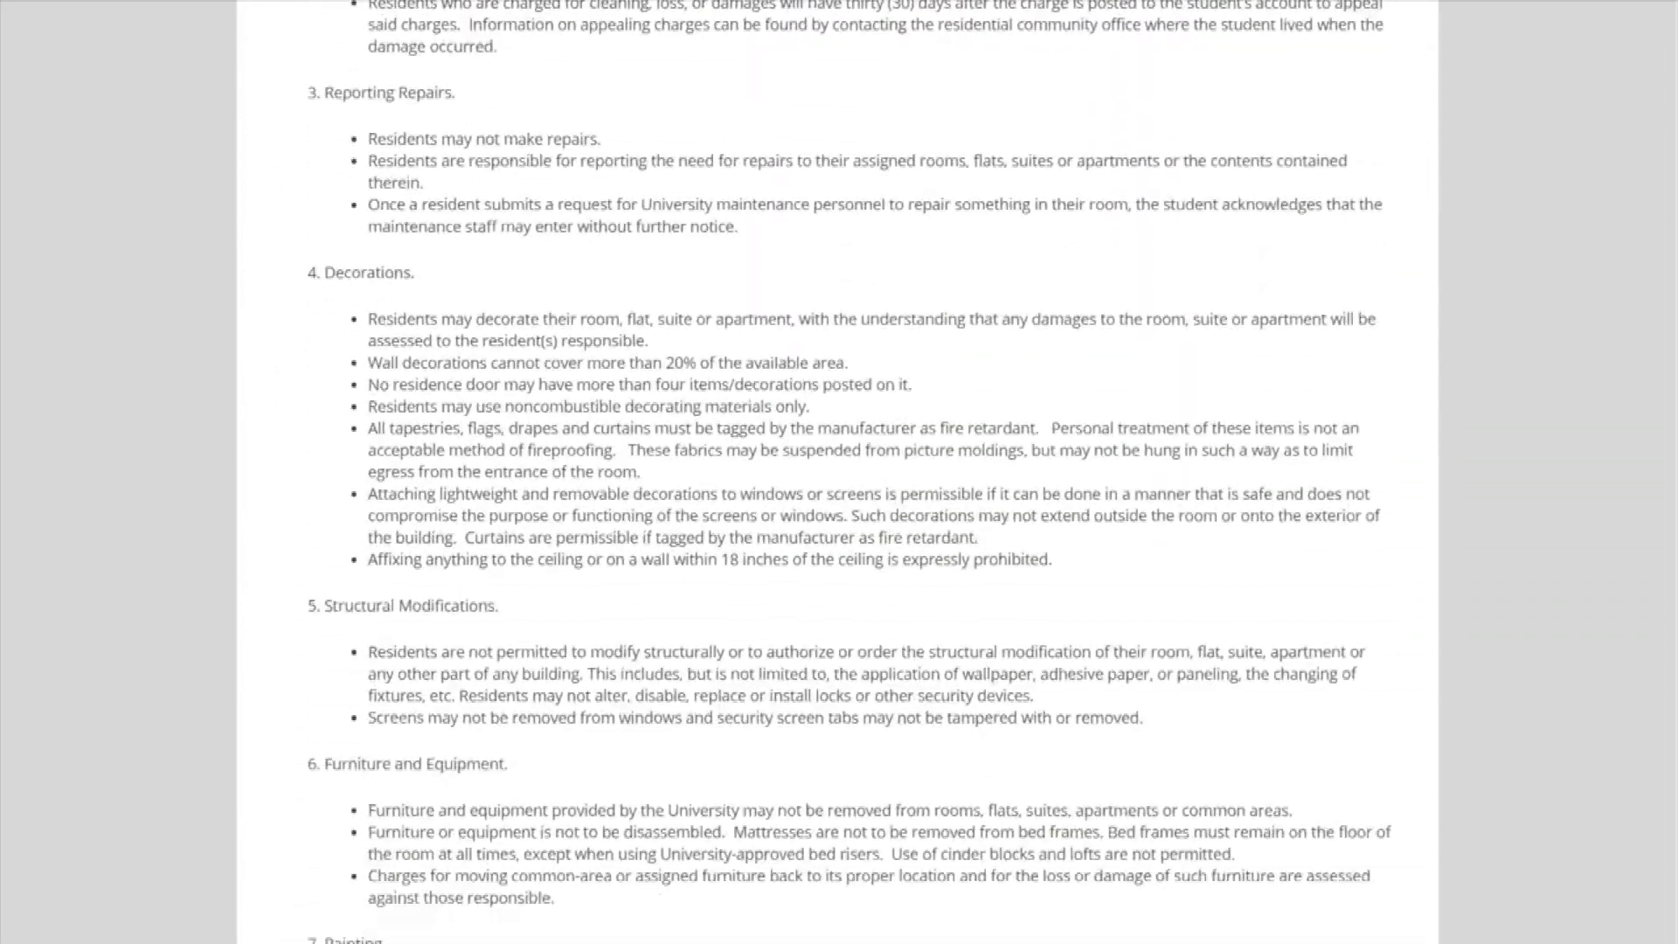
pyautogui.scroll(-20, 837, 472)
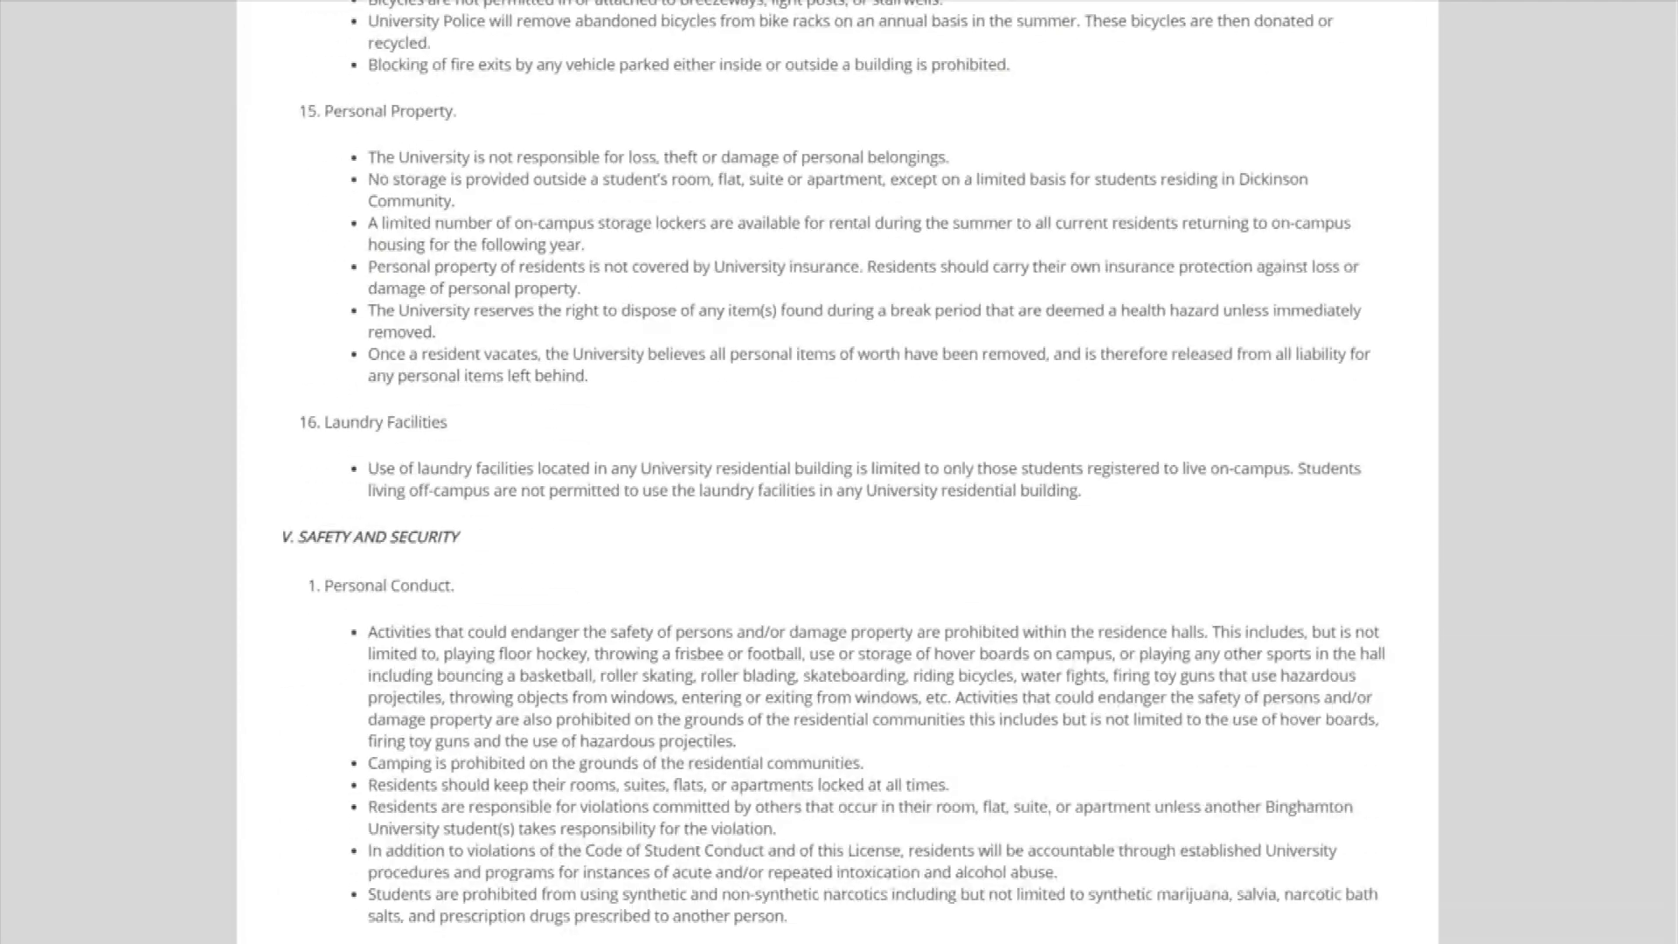
pyautogui.scroll(-20, 838, 472)
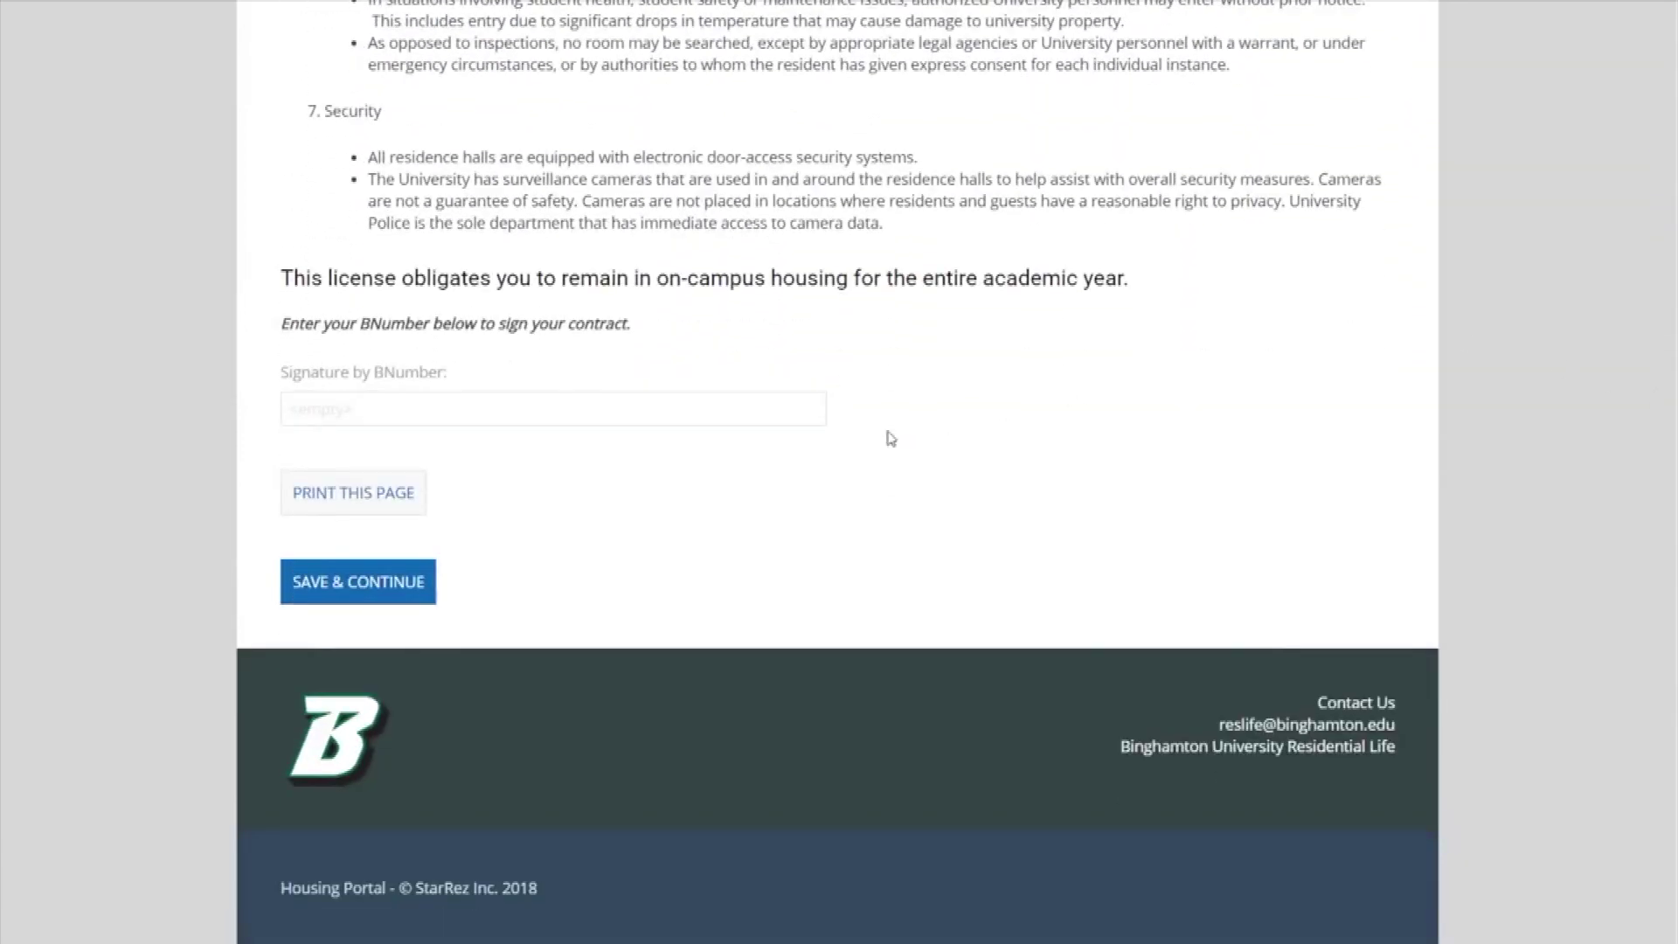
pyautogui.click(722, 421)
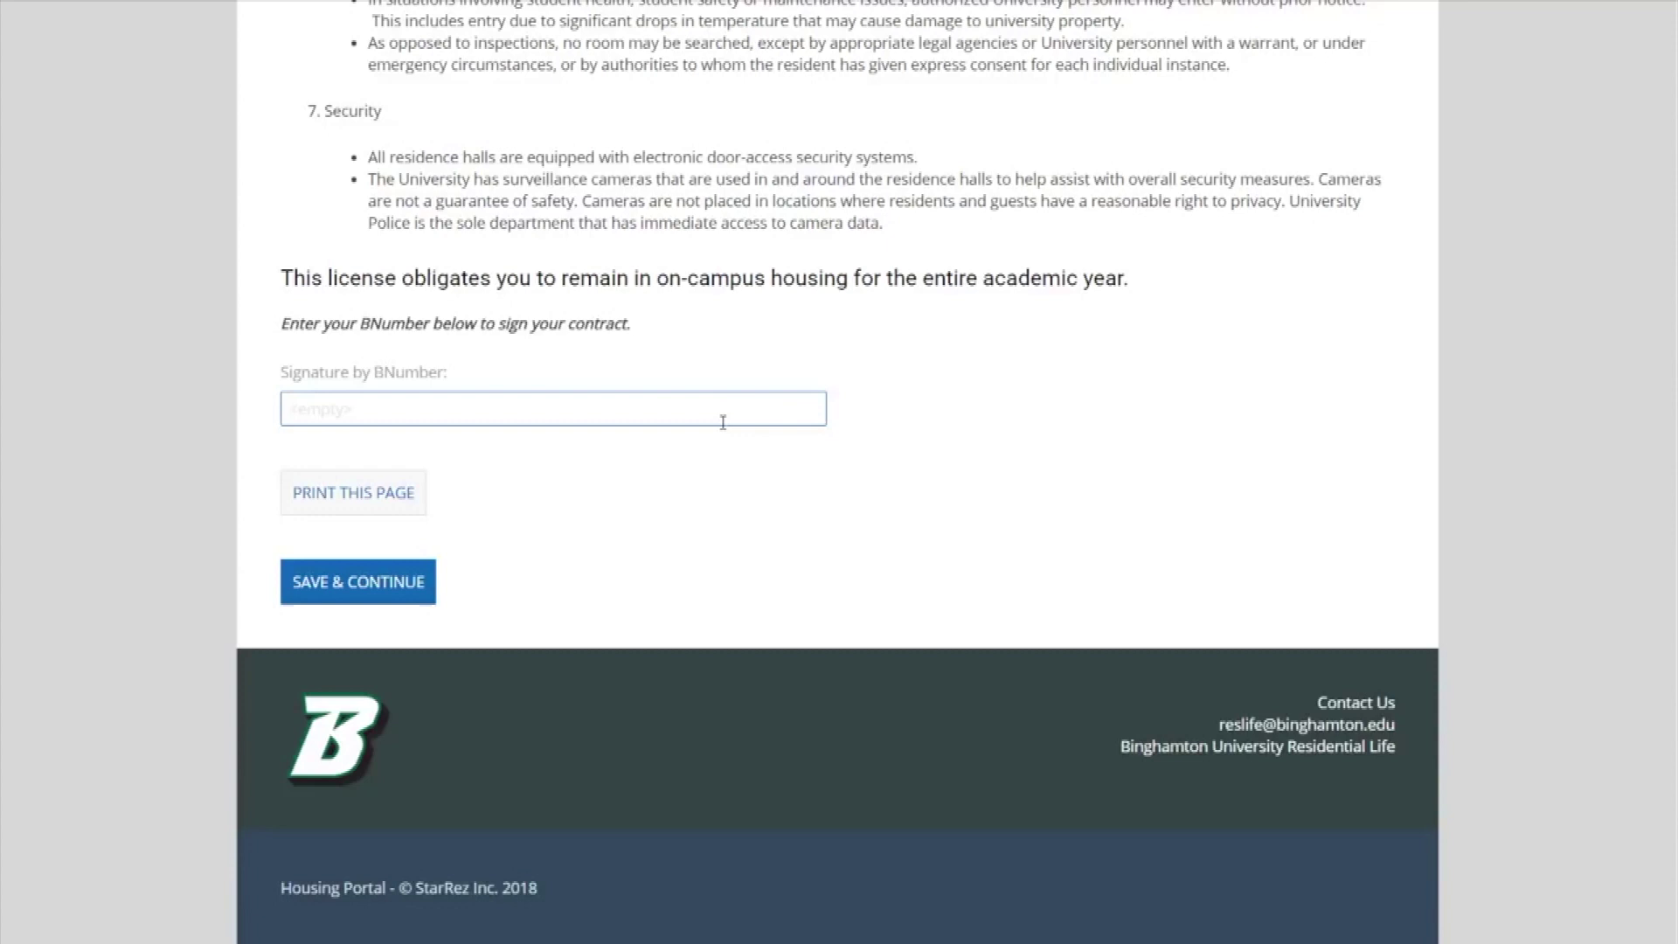
pyautogui.write('B')
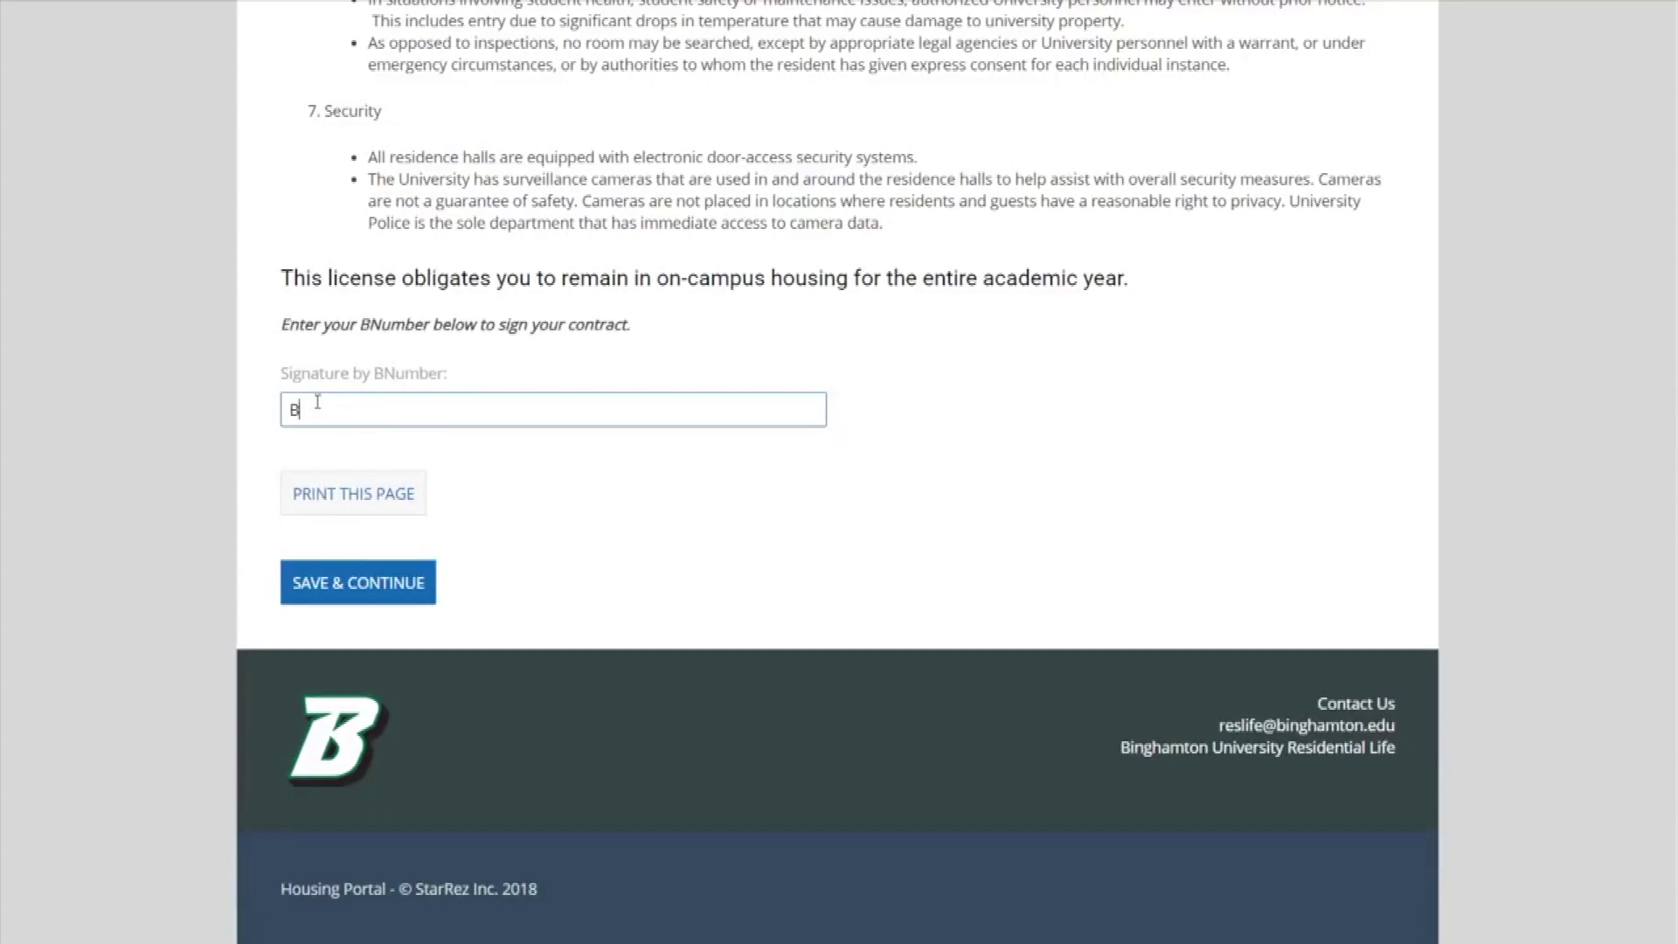
pyautogui.write('001234567')
pyautogui.click(349, 586)
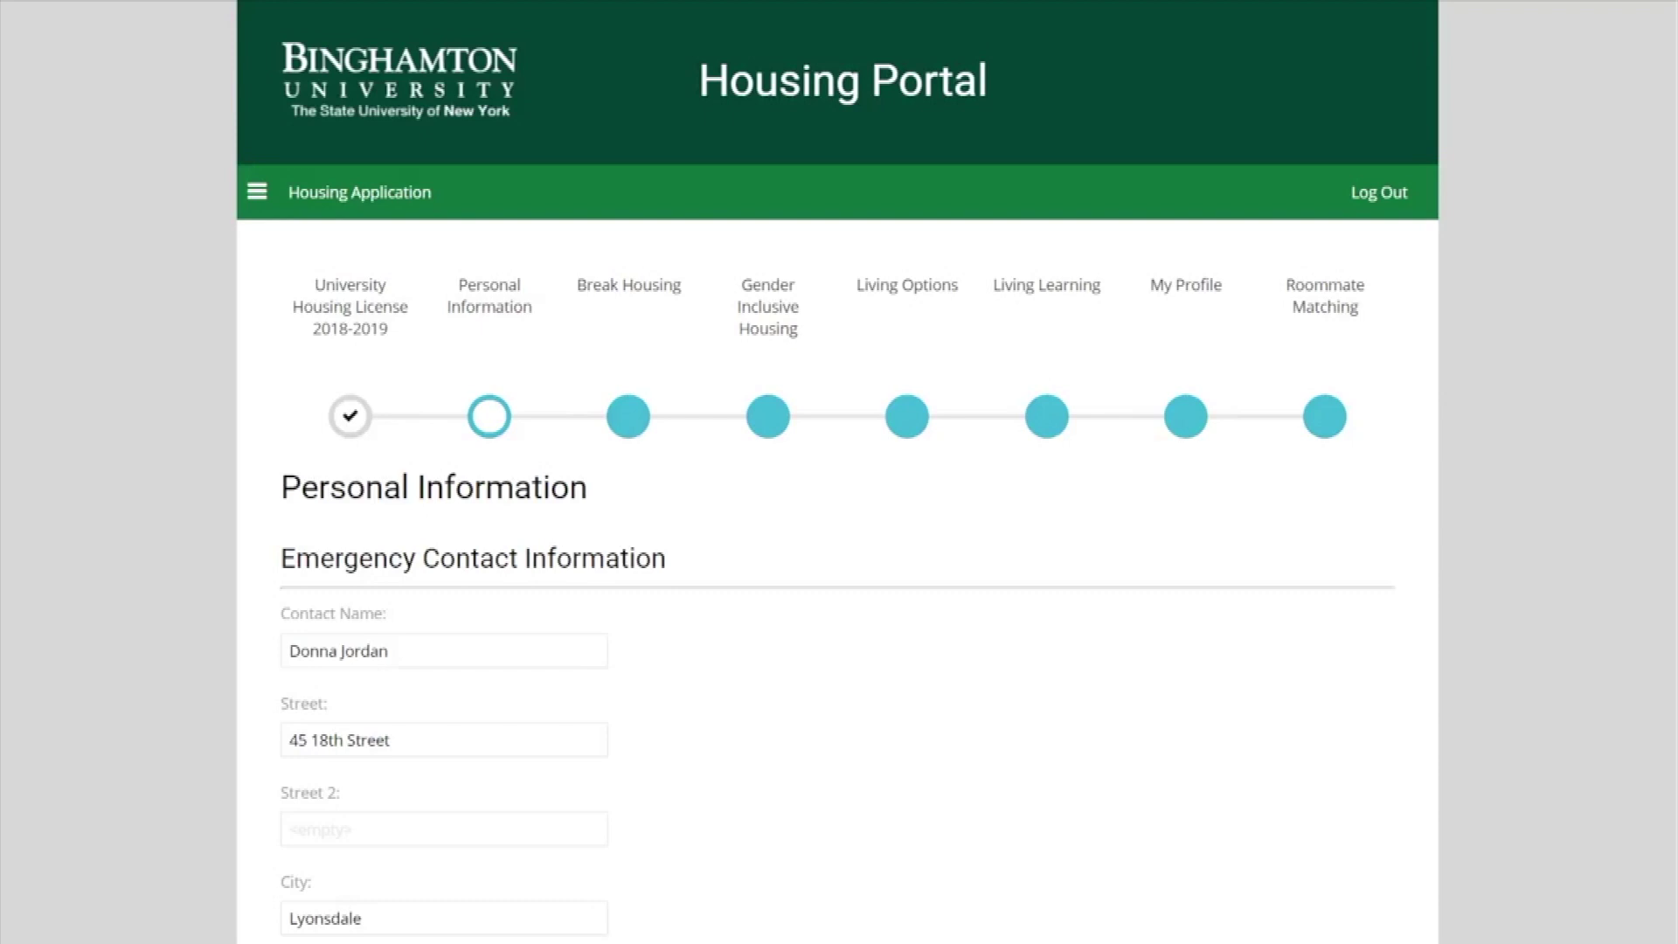
# Review the emergency contact and Felony Conviction (No) entries and save Personal Information.
pyautogui.scroll(-15, 837, 472)
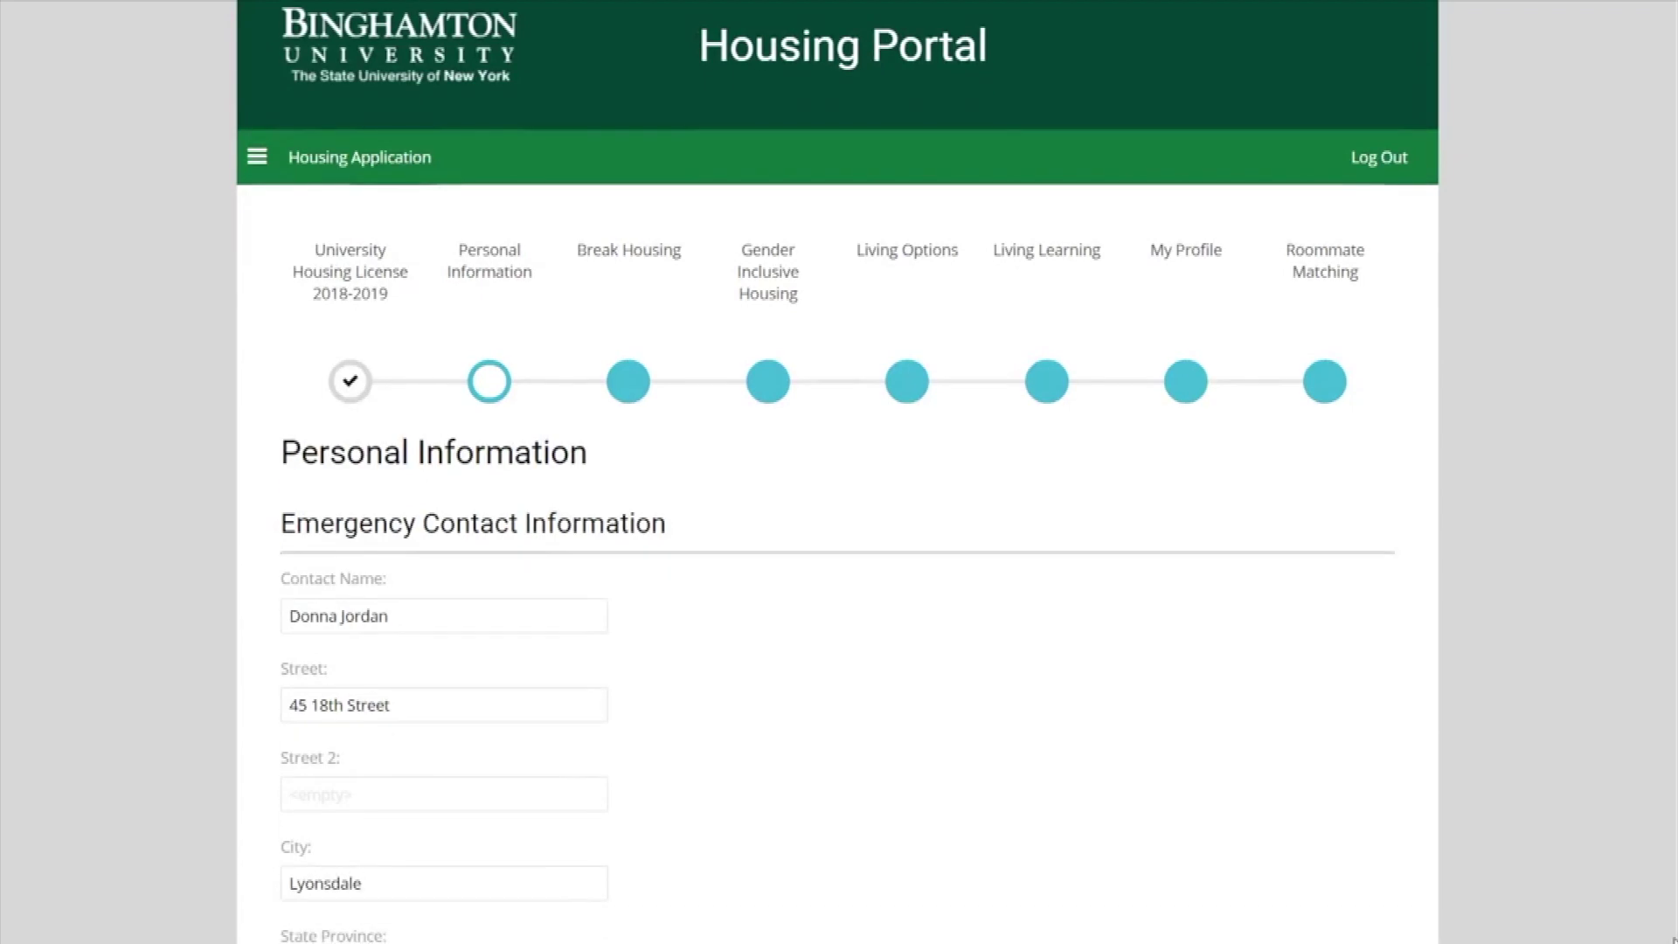
pyautogui.scroll(-3, 838, 472)
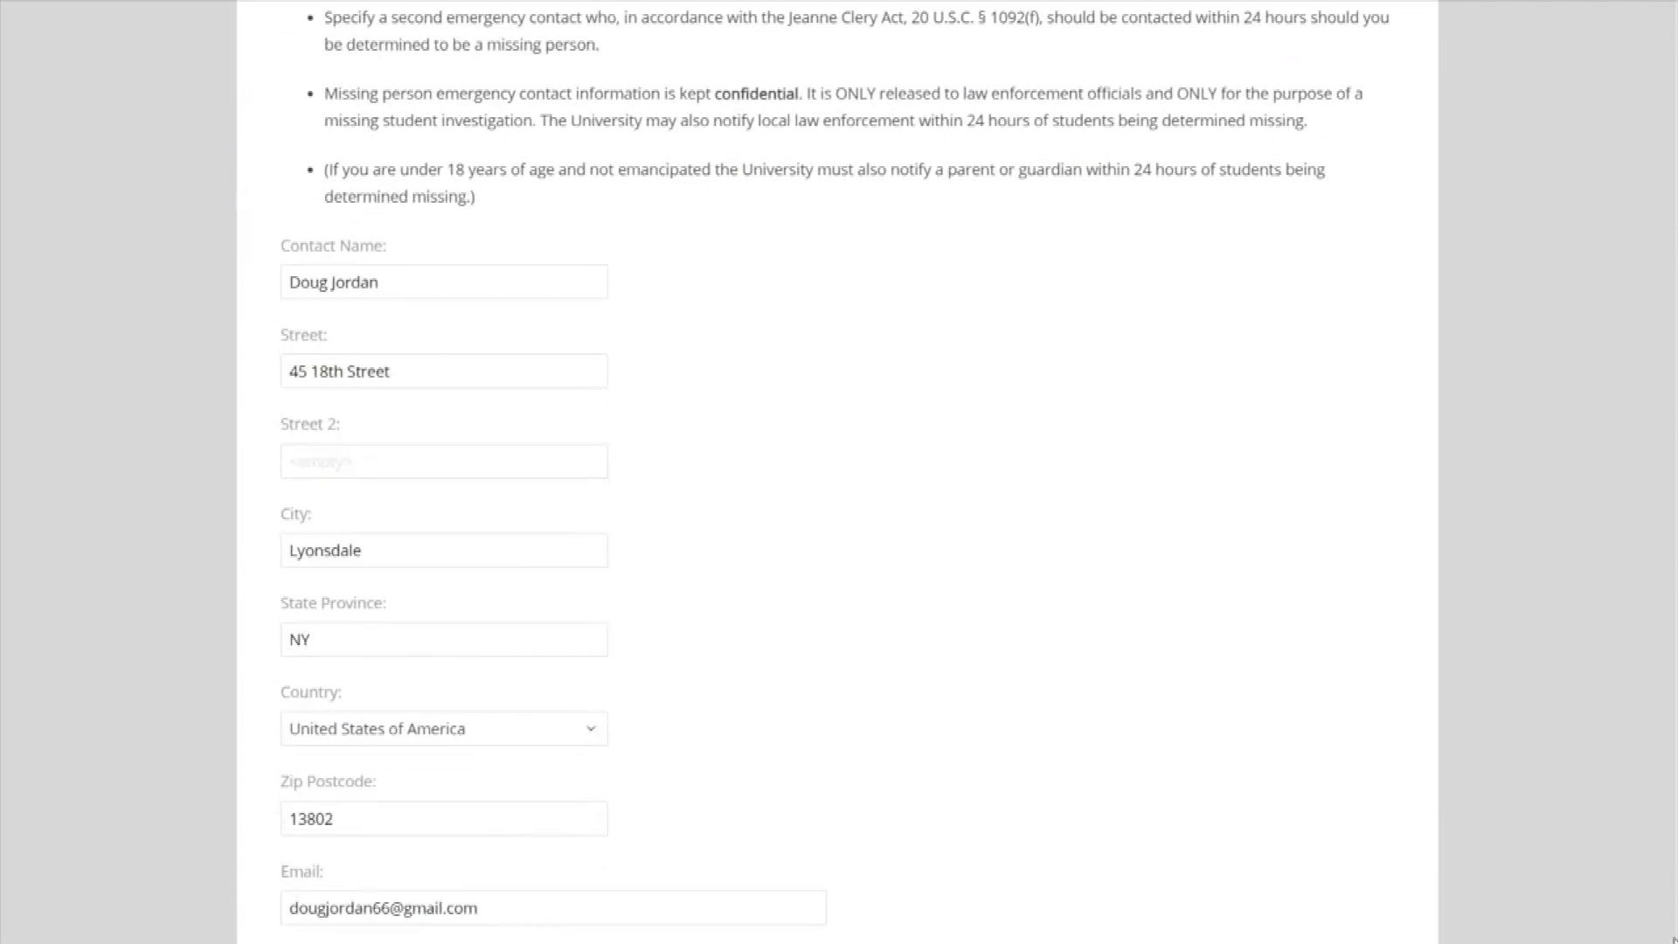
pyautogui.scroll(1, 837, 472)
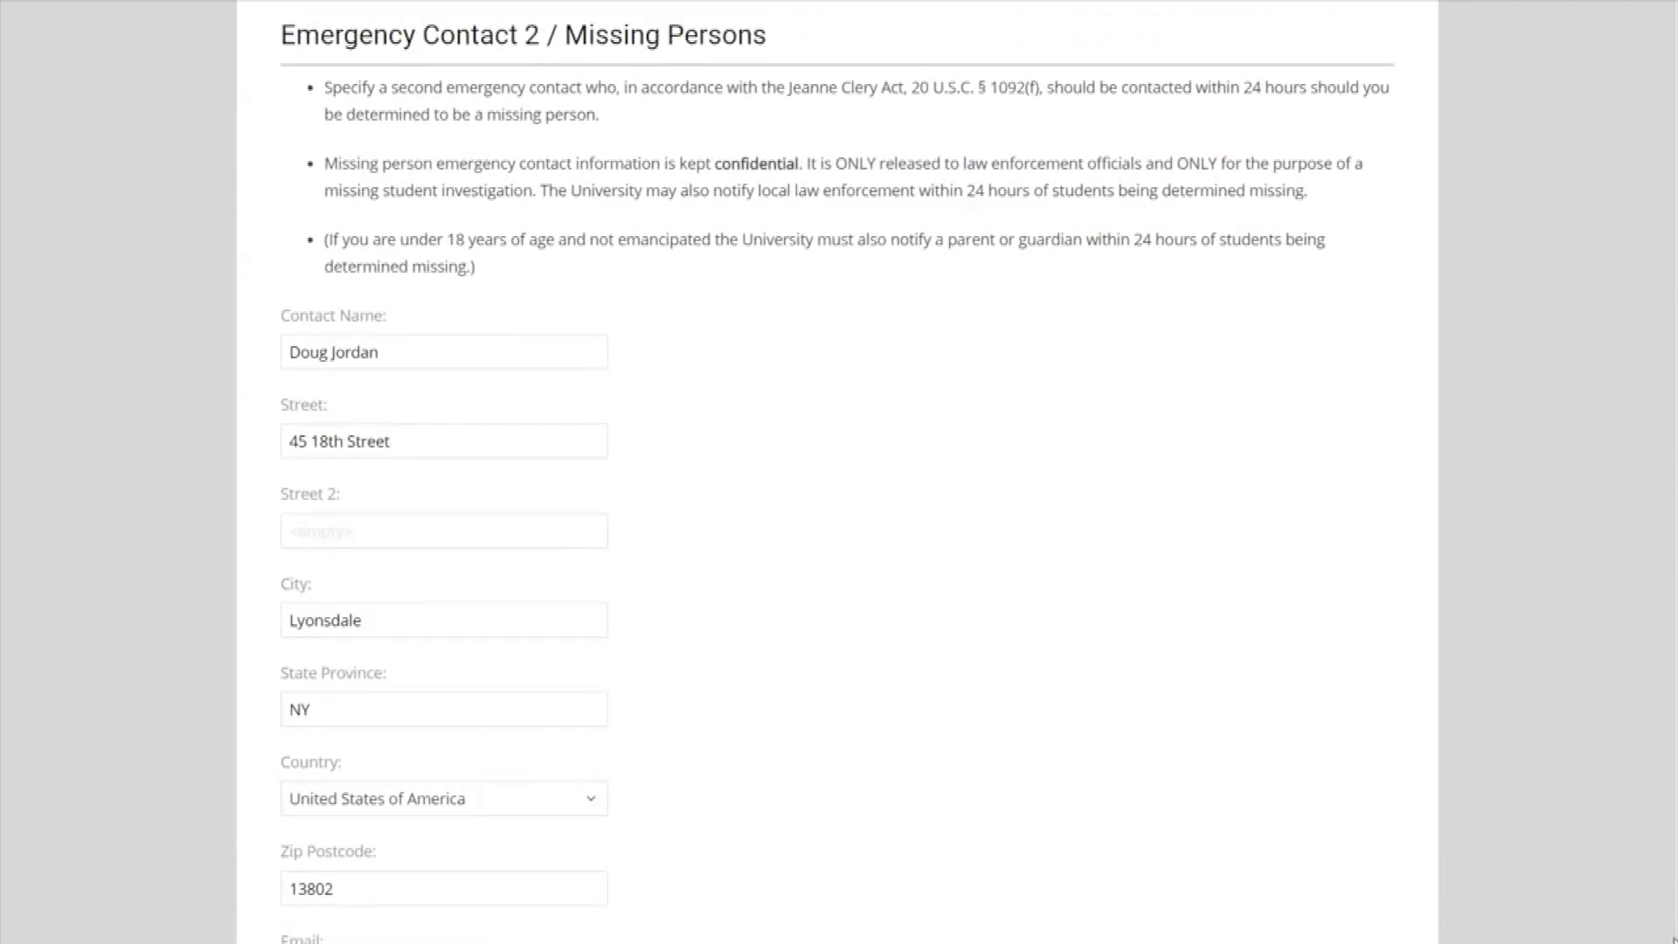
pyautogui.scroll(-10, 837, 472)
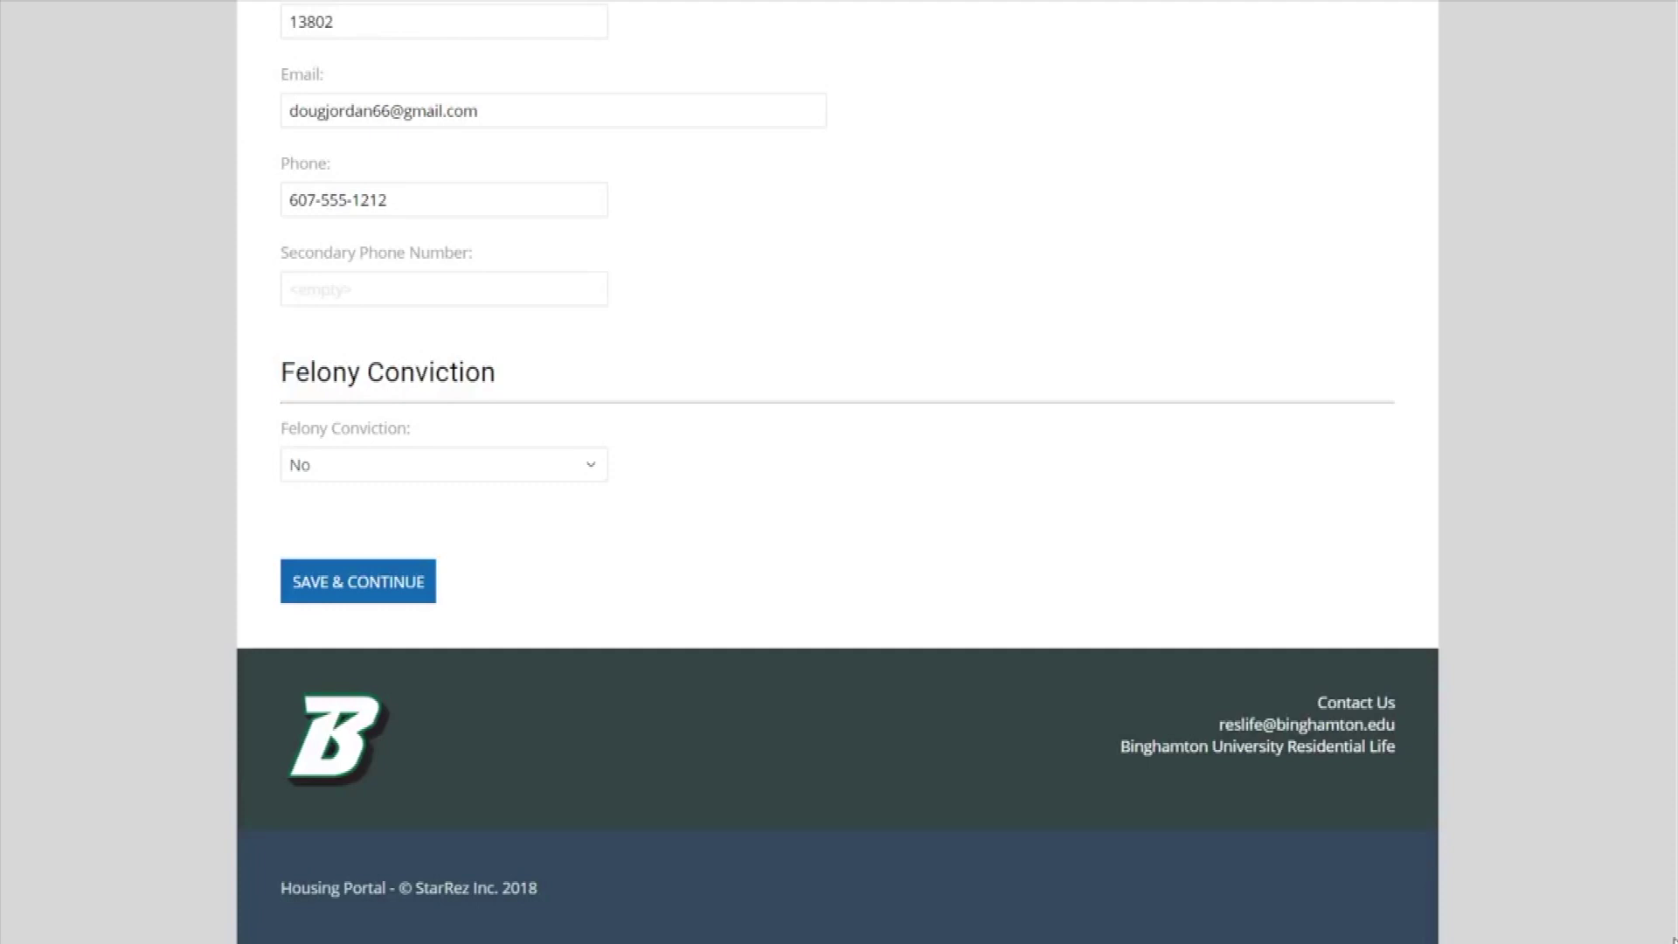
pyautogui.click(430, 590)
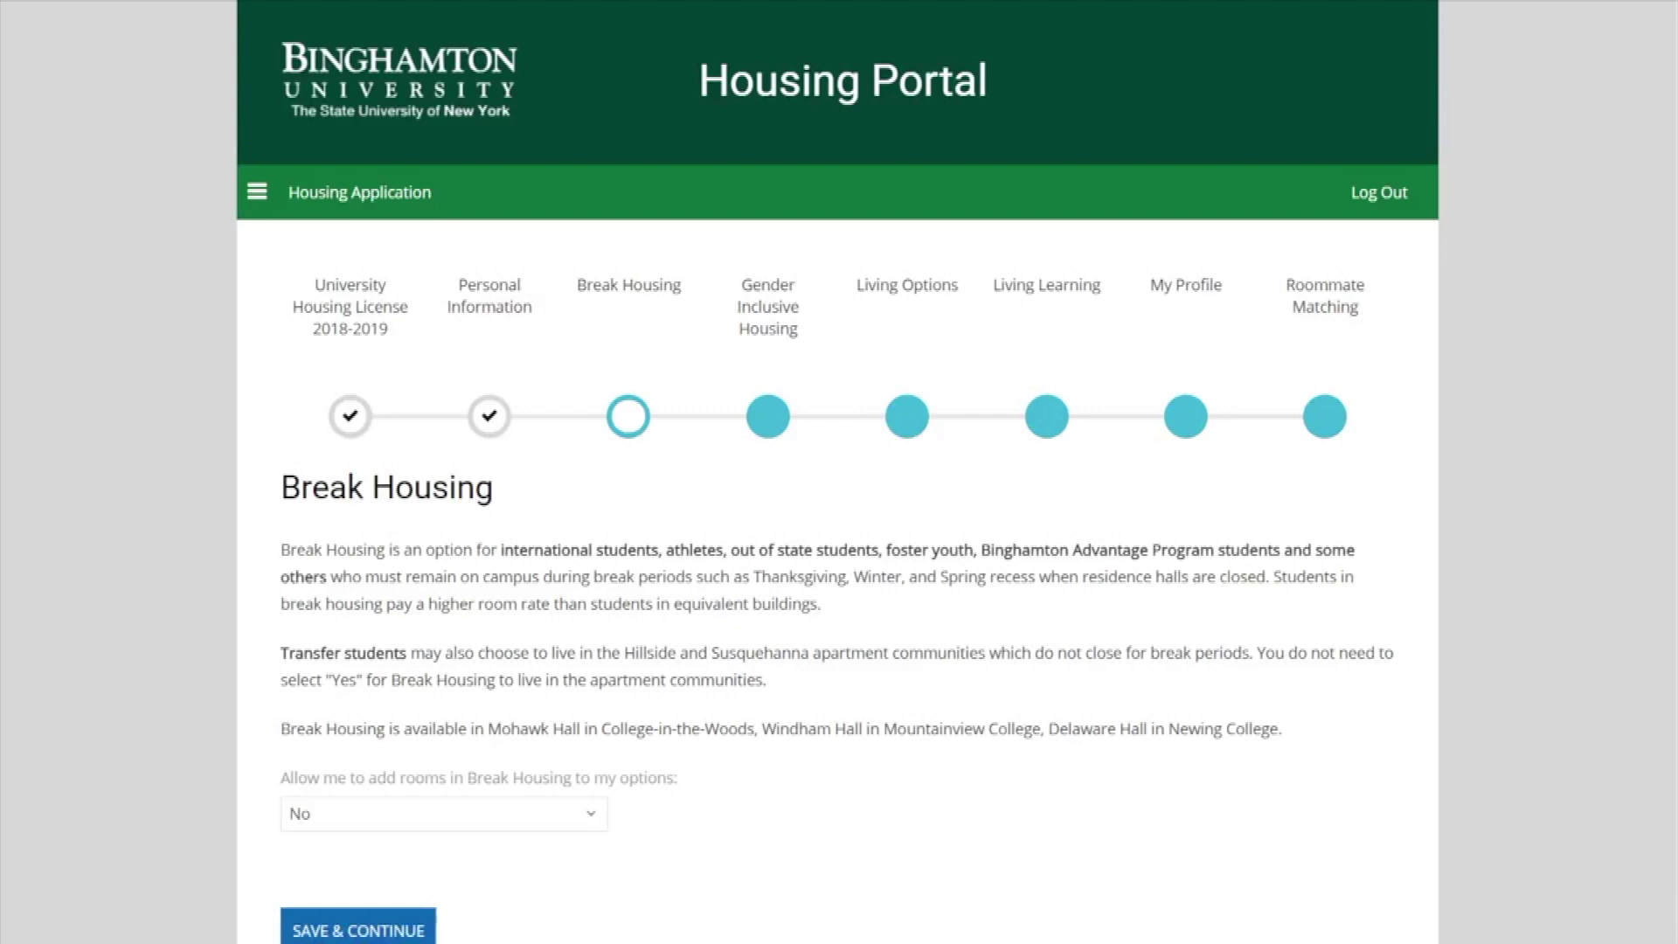
# Save the Break Housing step with adding break-housing rooms left at No.
pyautogui.scroll(-1, 837, 525)
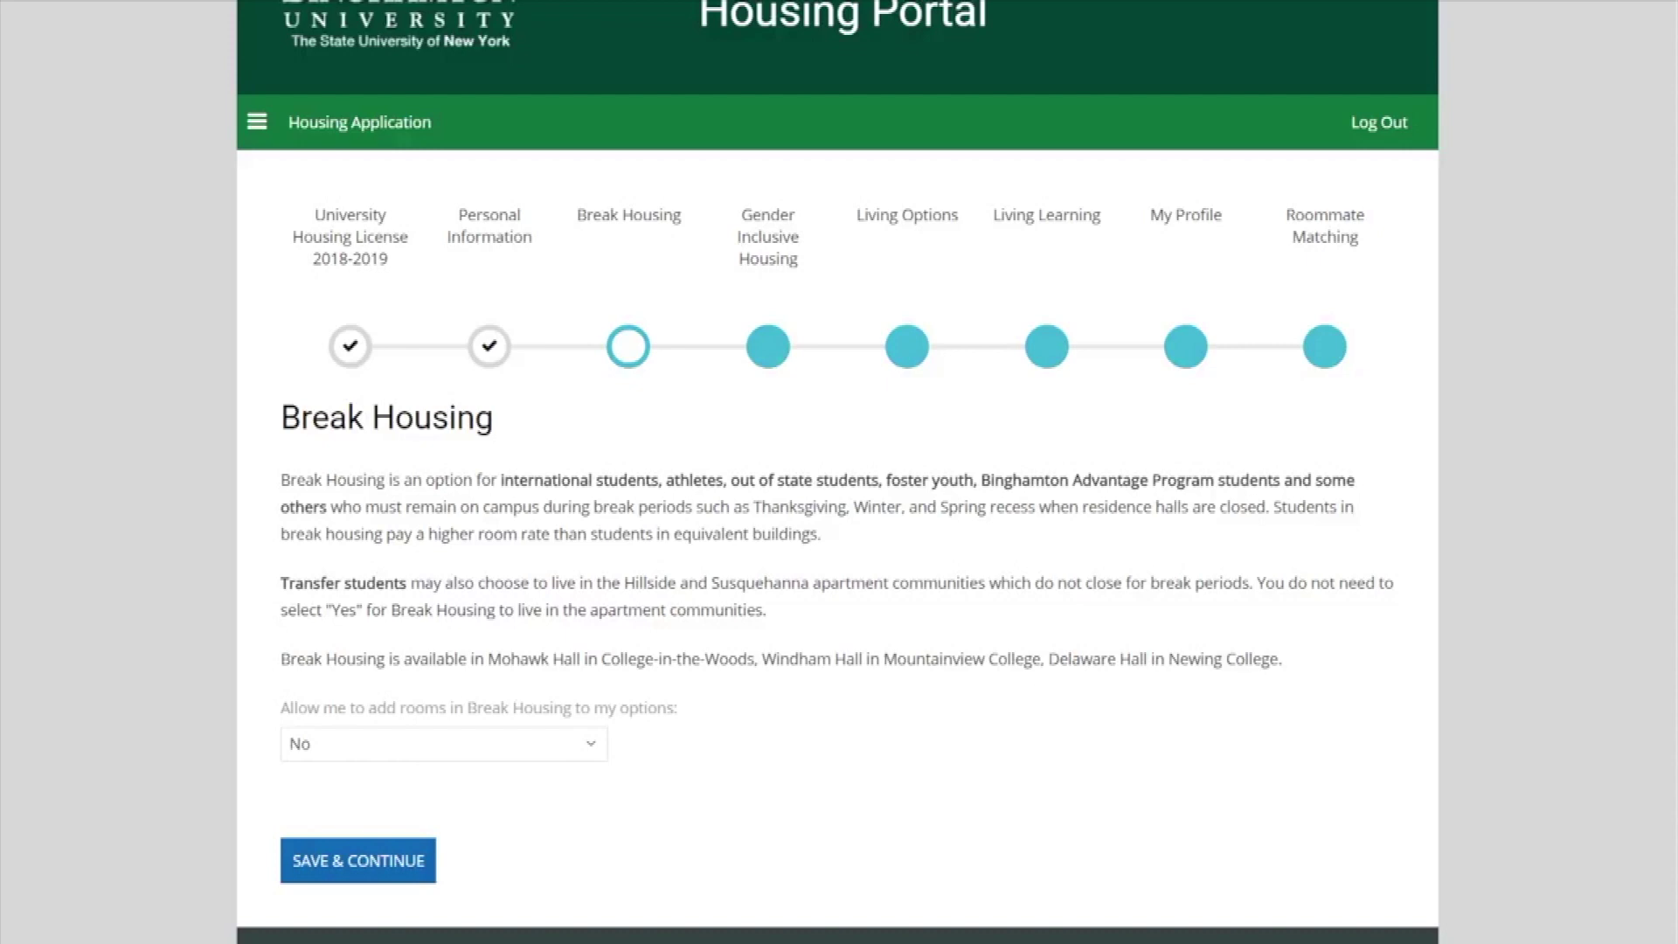
pyautogui.click(431, 882)
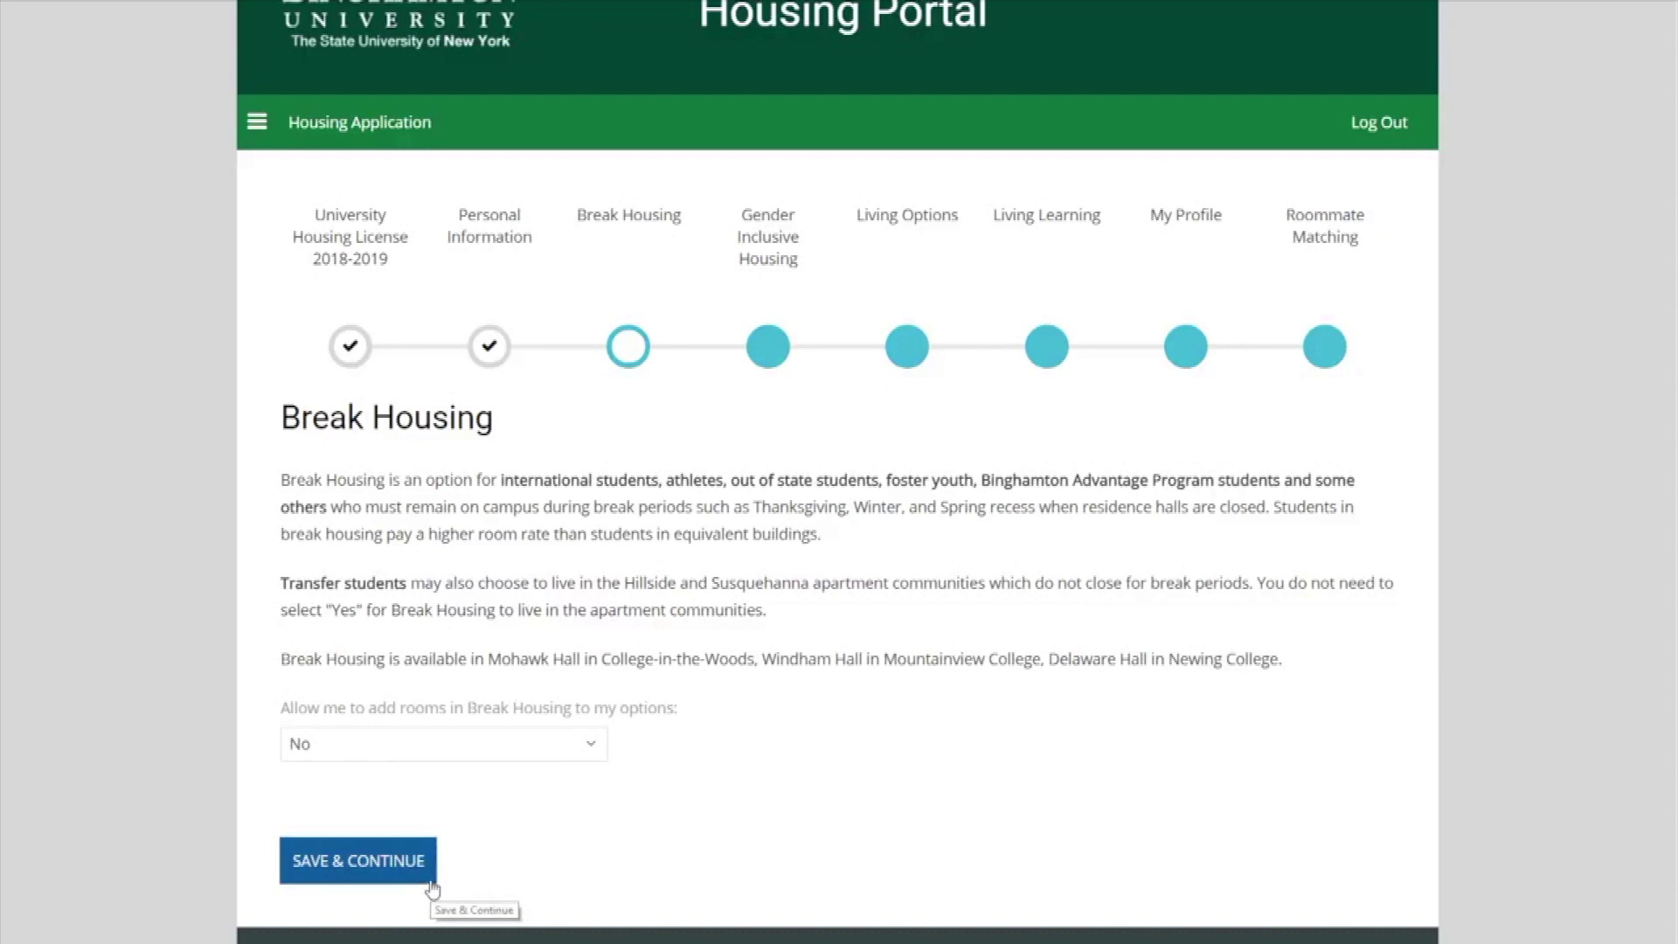
# Answer No to Gender Inclusive Housing and save the step.
pyautogui.scroll(-3, 433, 889)
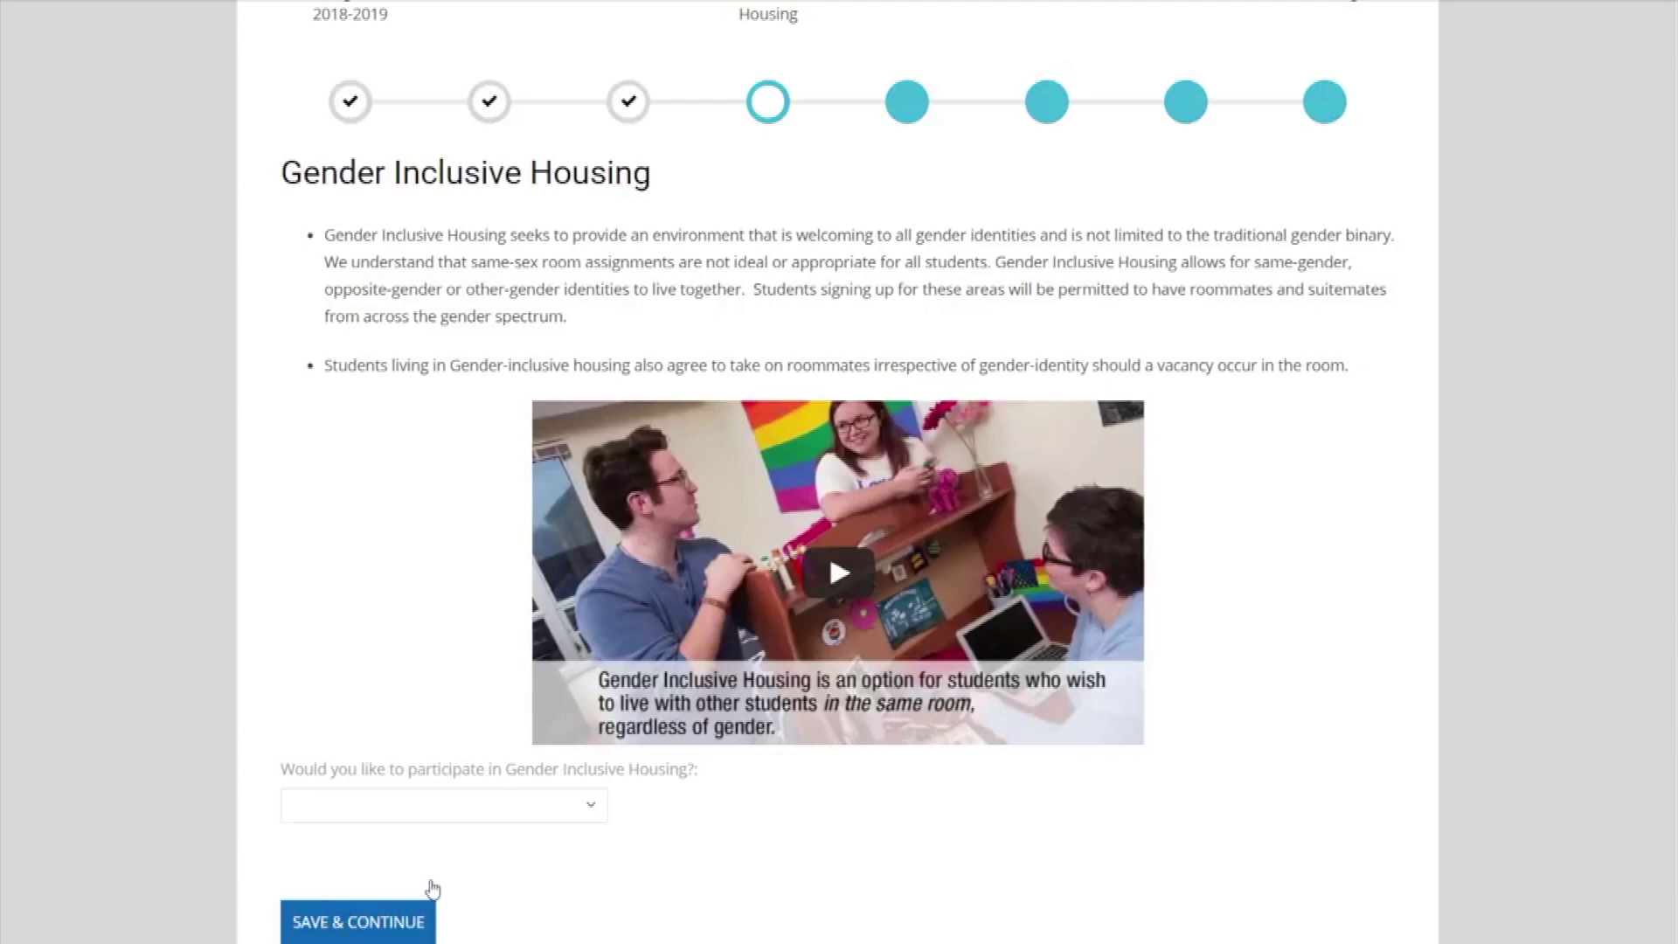
pyautogui.click(534, 809)
pyautogui.click(535, 853)
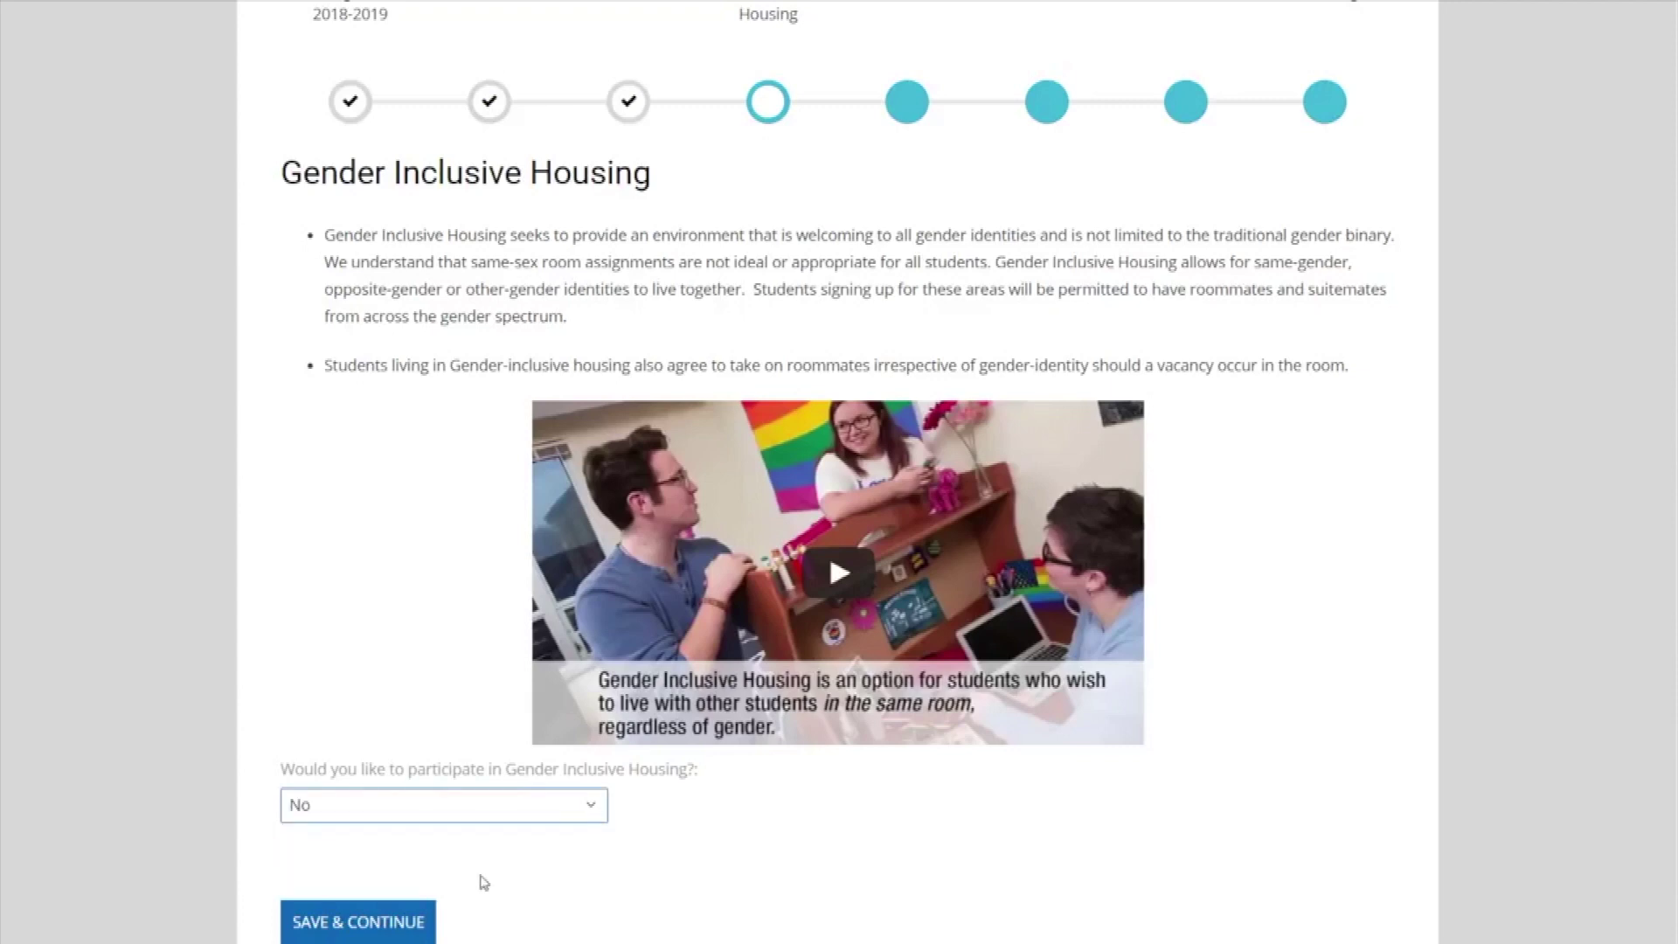
pyautogui.click(419, 919)
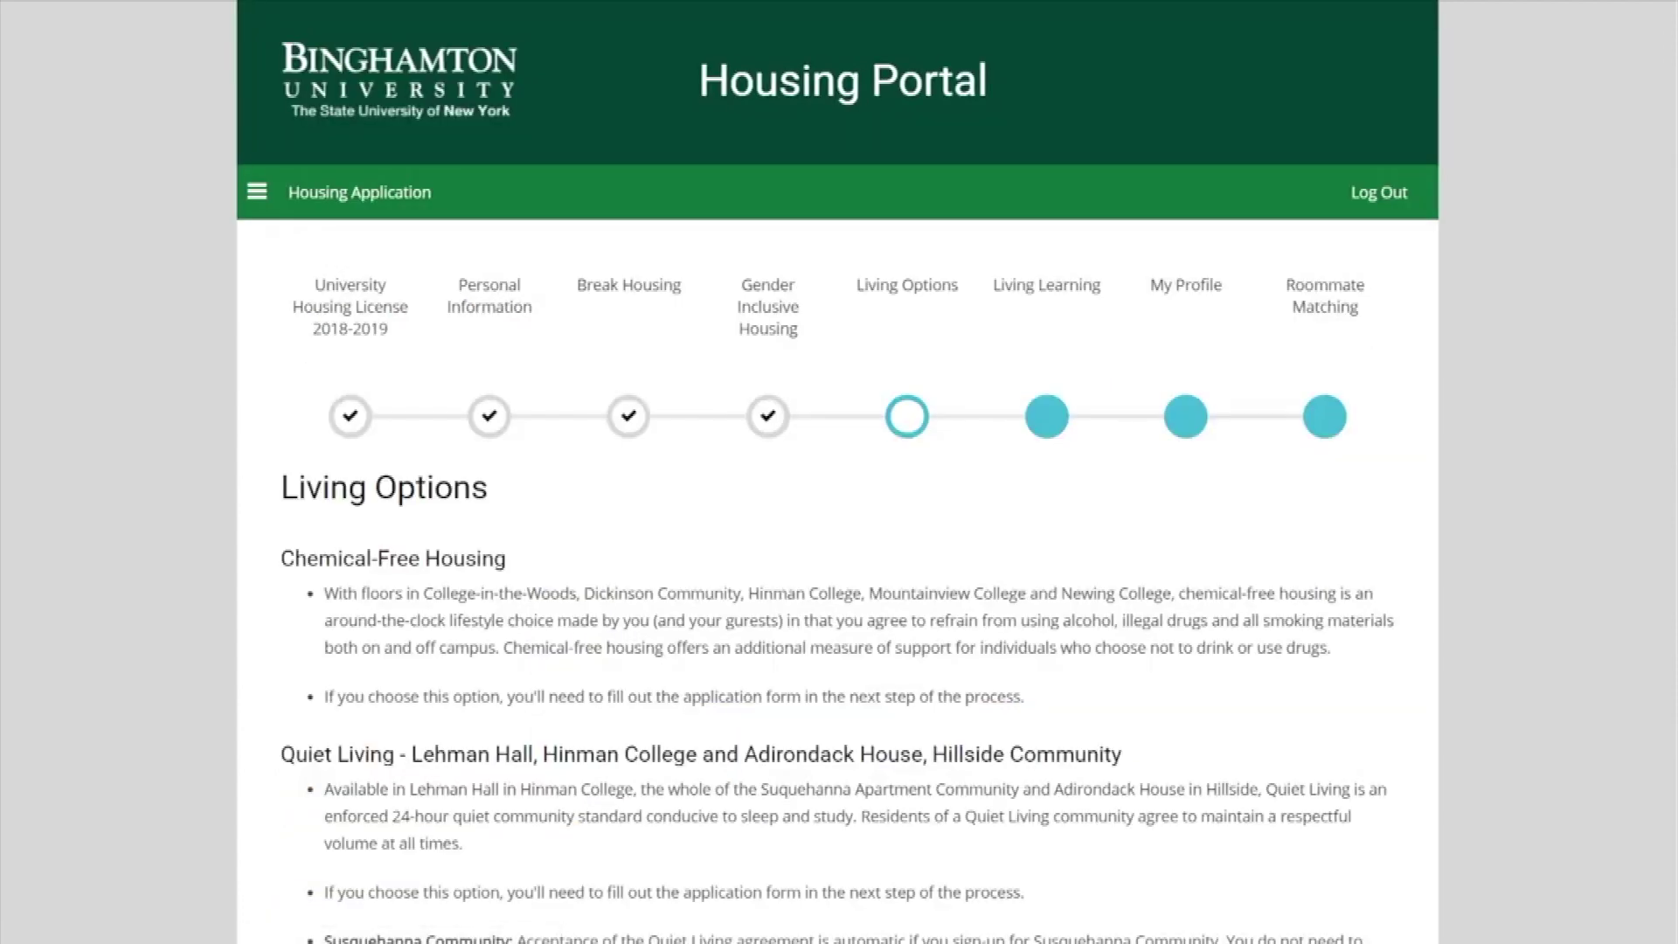
# Save Living Options with Chemical Free and Quiet Living rooms both left at No.
pyautogui.scroll(-3, 837, 525)
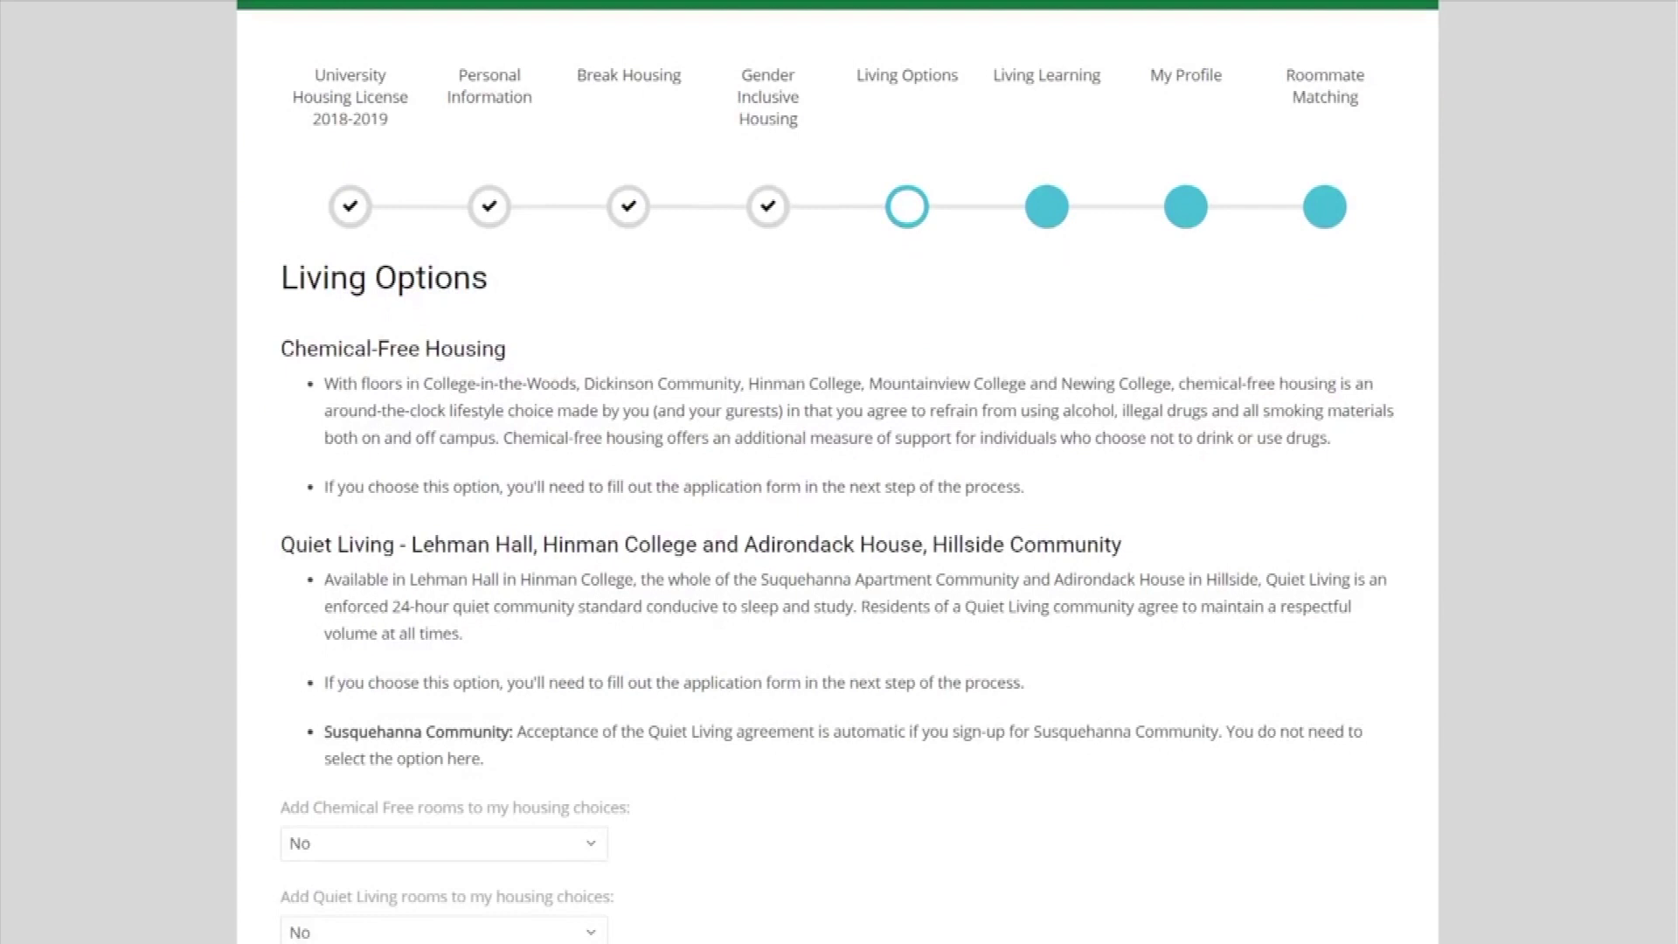
pyautogui.scroll(-2, 837, 472)
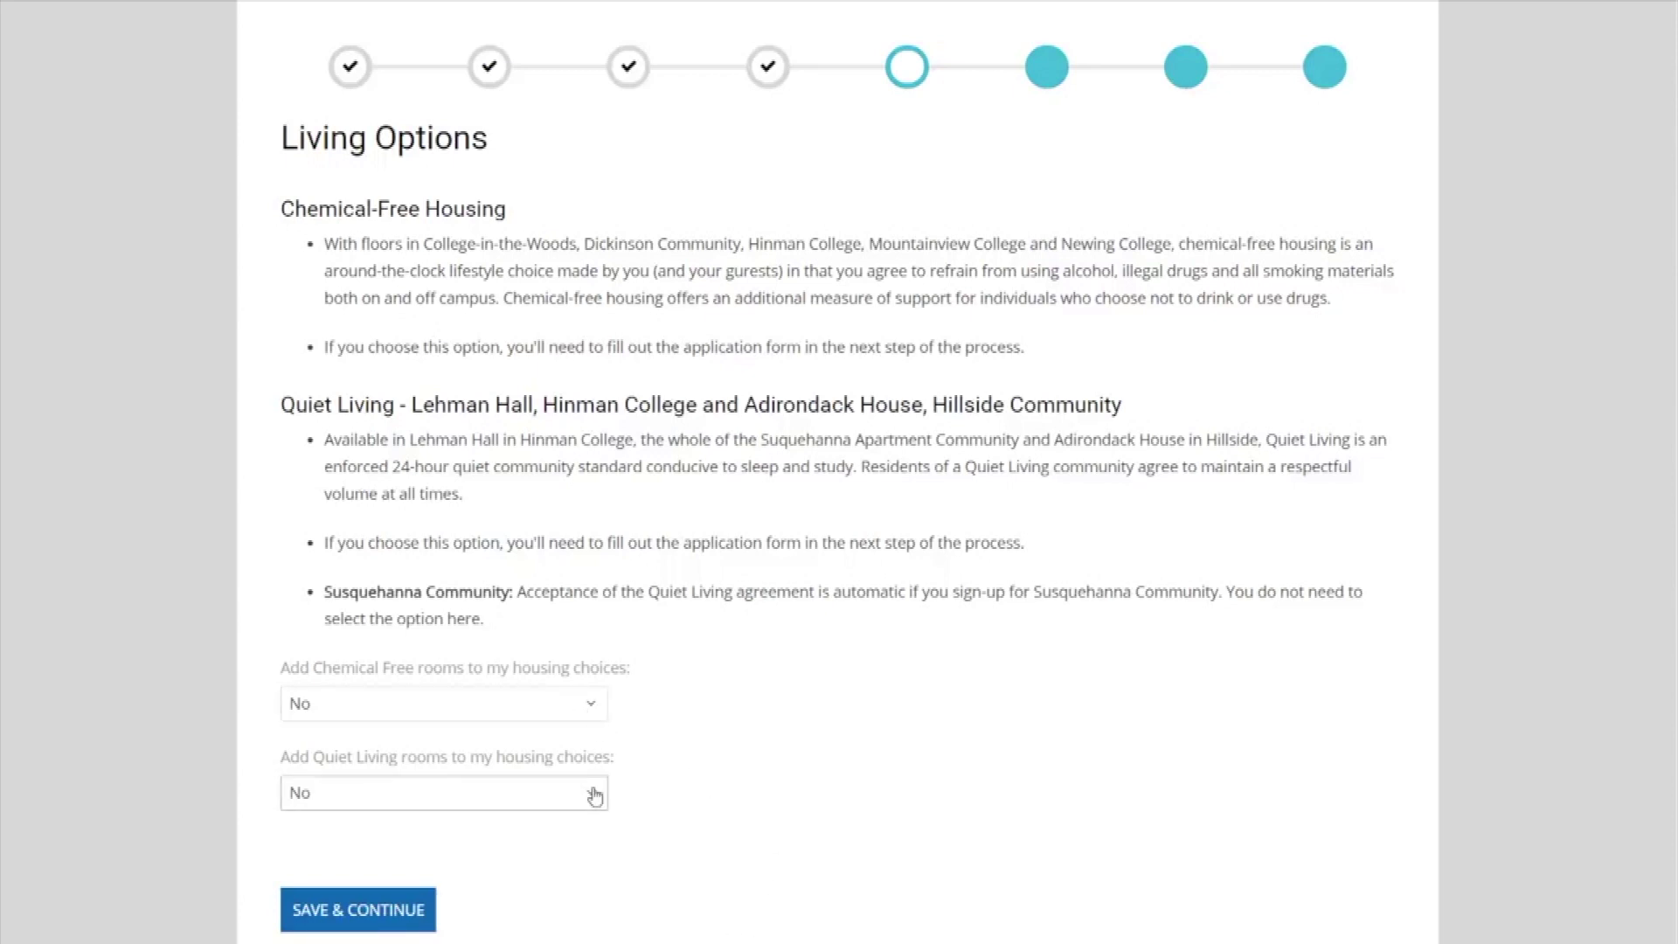
pyautogui.click(412, 910)
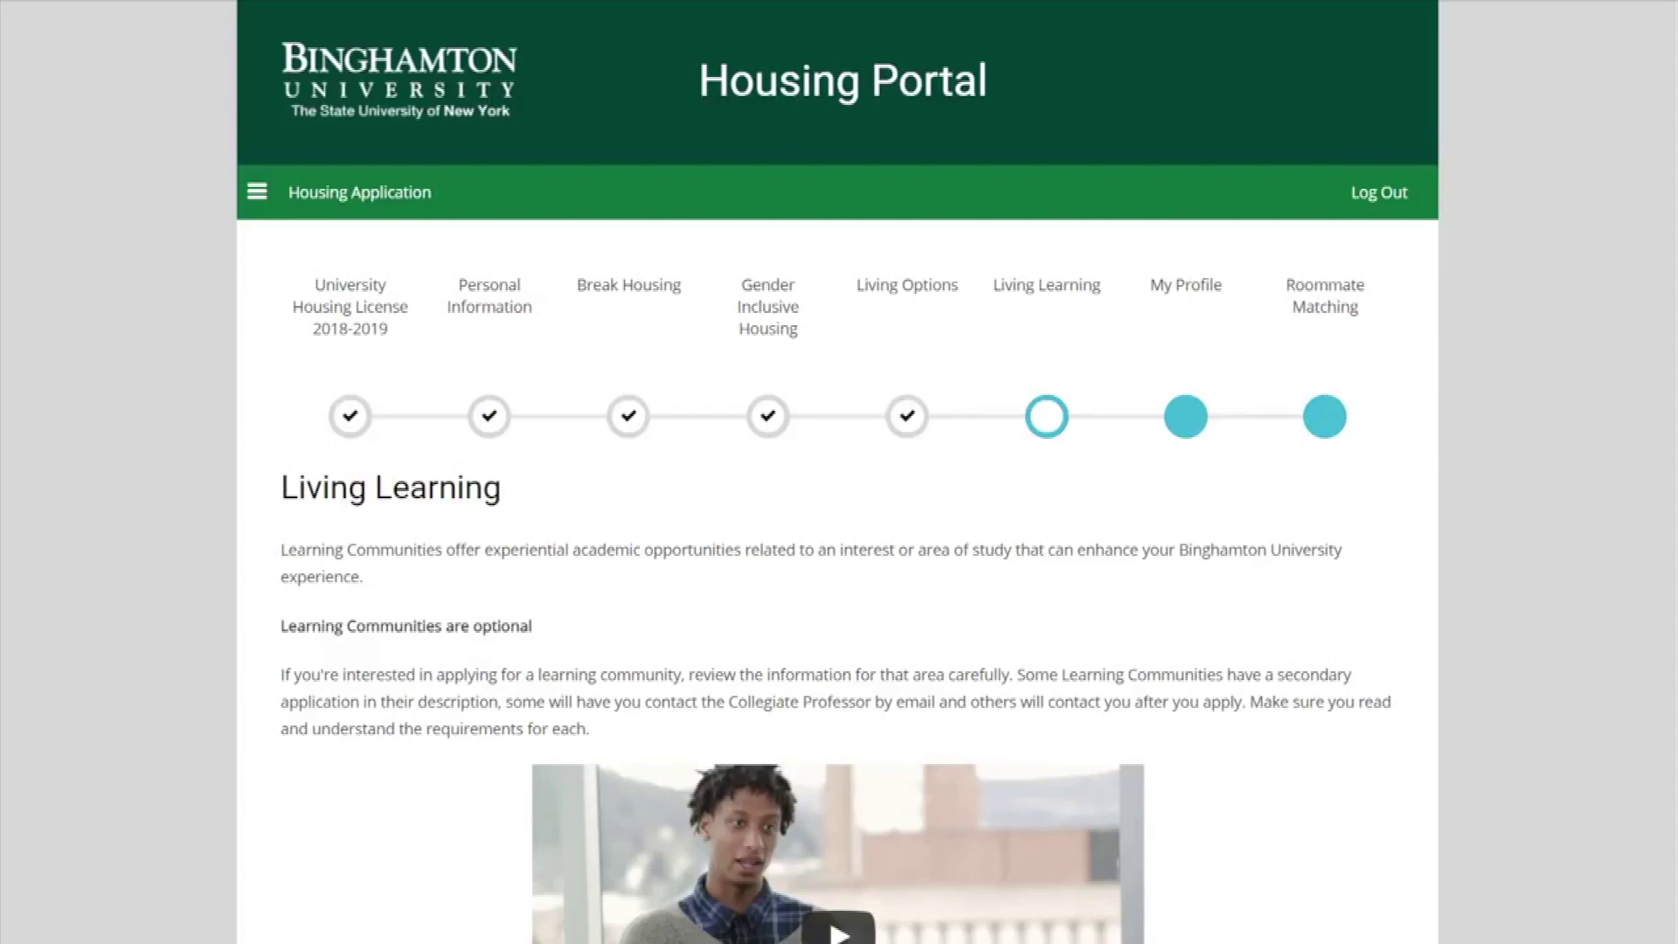
# Leave Learning Community Interest blank and save the Living Learning step.
pyautogui.scroll(-15, 837, 525)
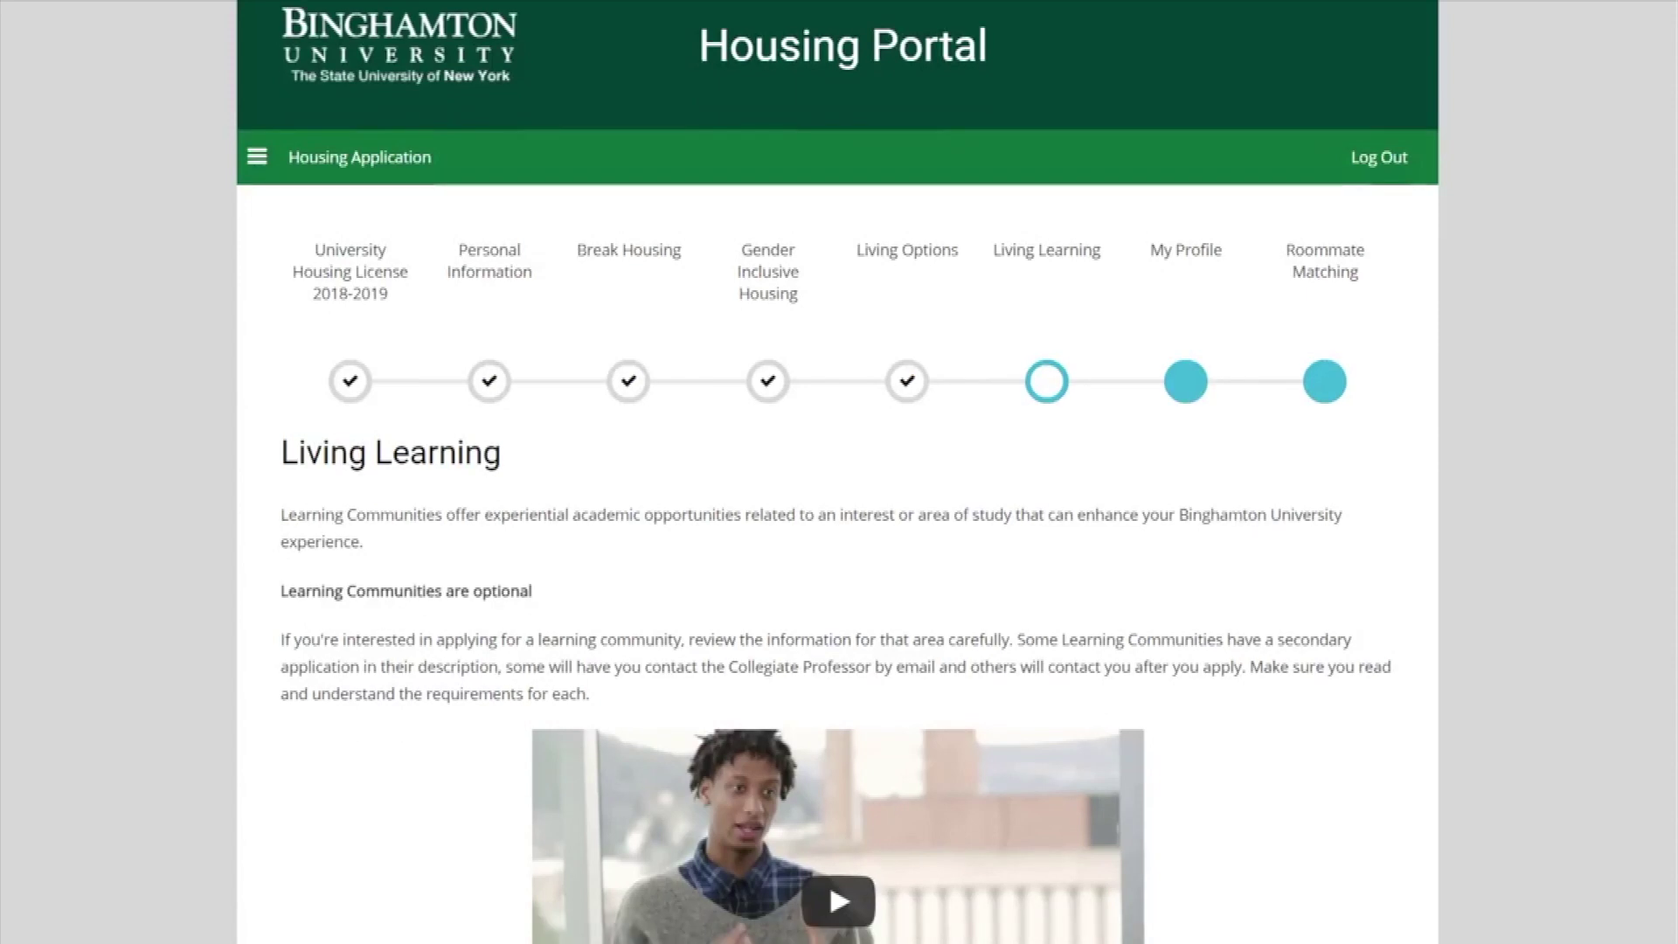
pyautogui.scroll(-20, 838, 472)
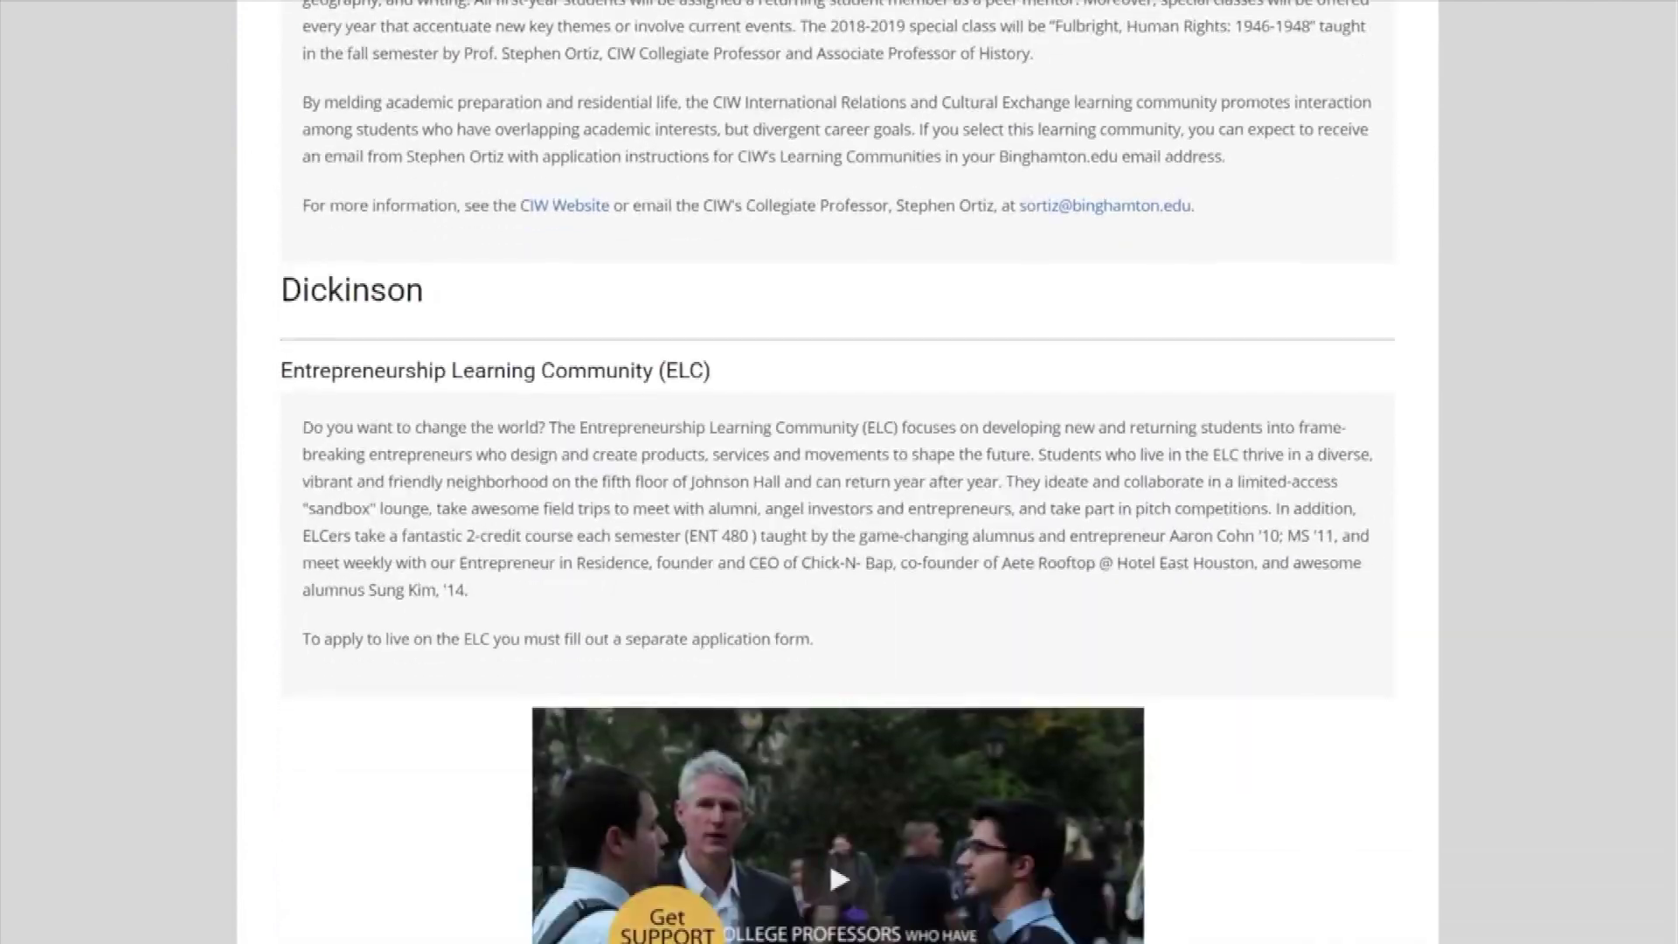
pyautogui.scroll(-20, 837, 472)
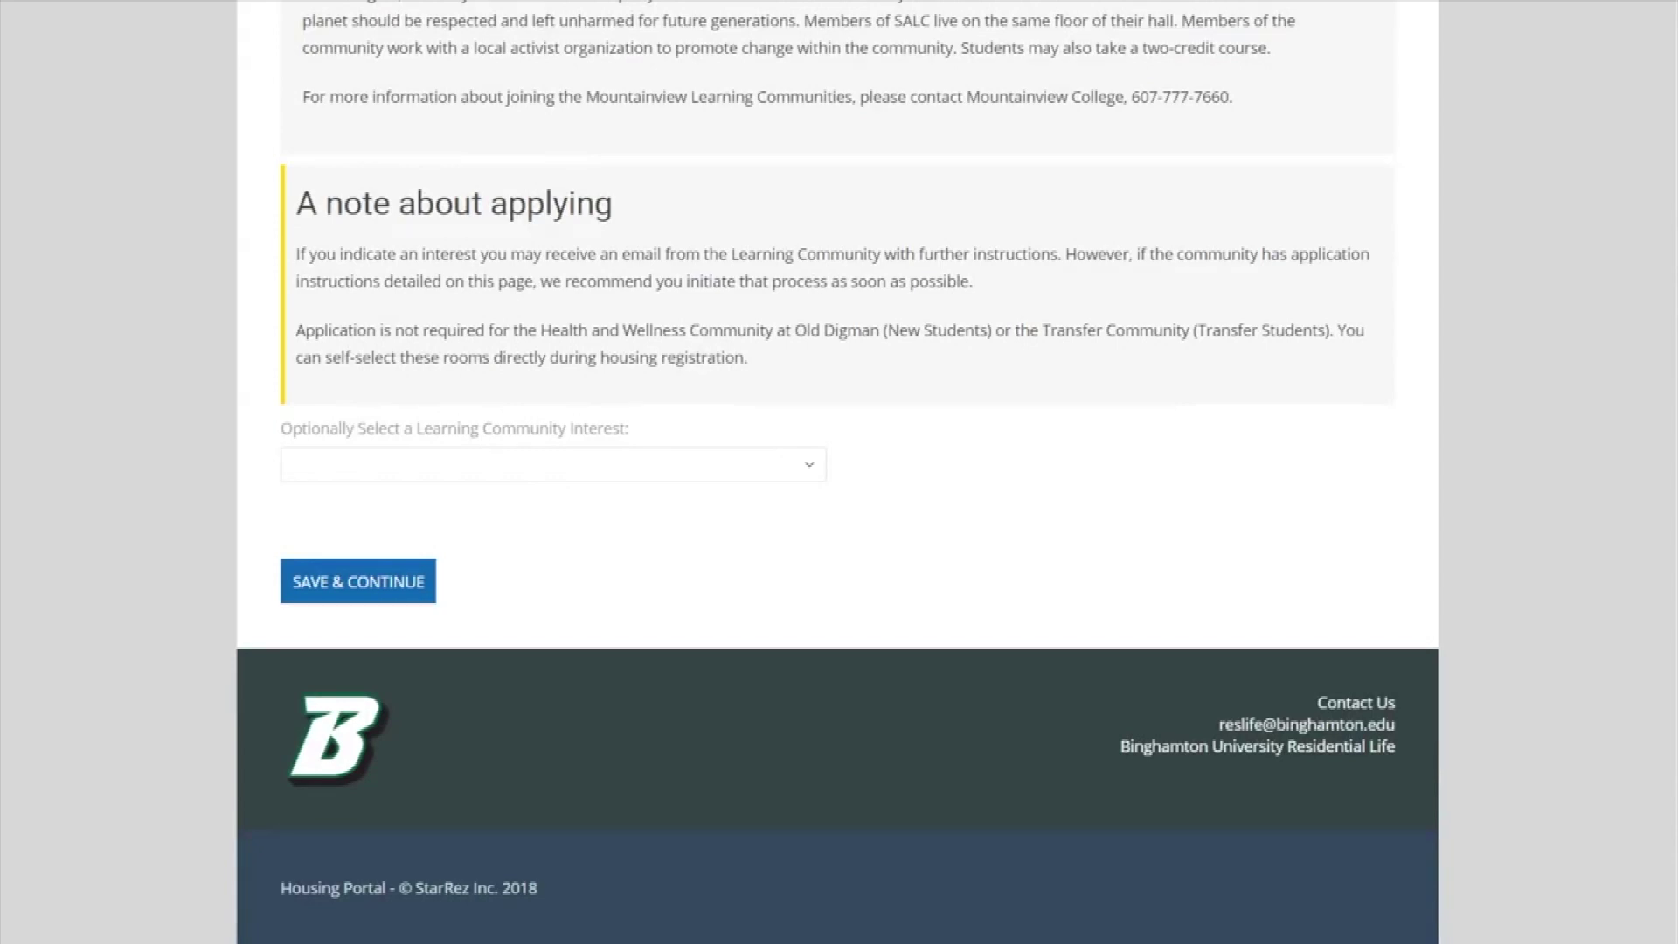
pyautogui.click(825, 466)
pyautogui.click(825, 466)
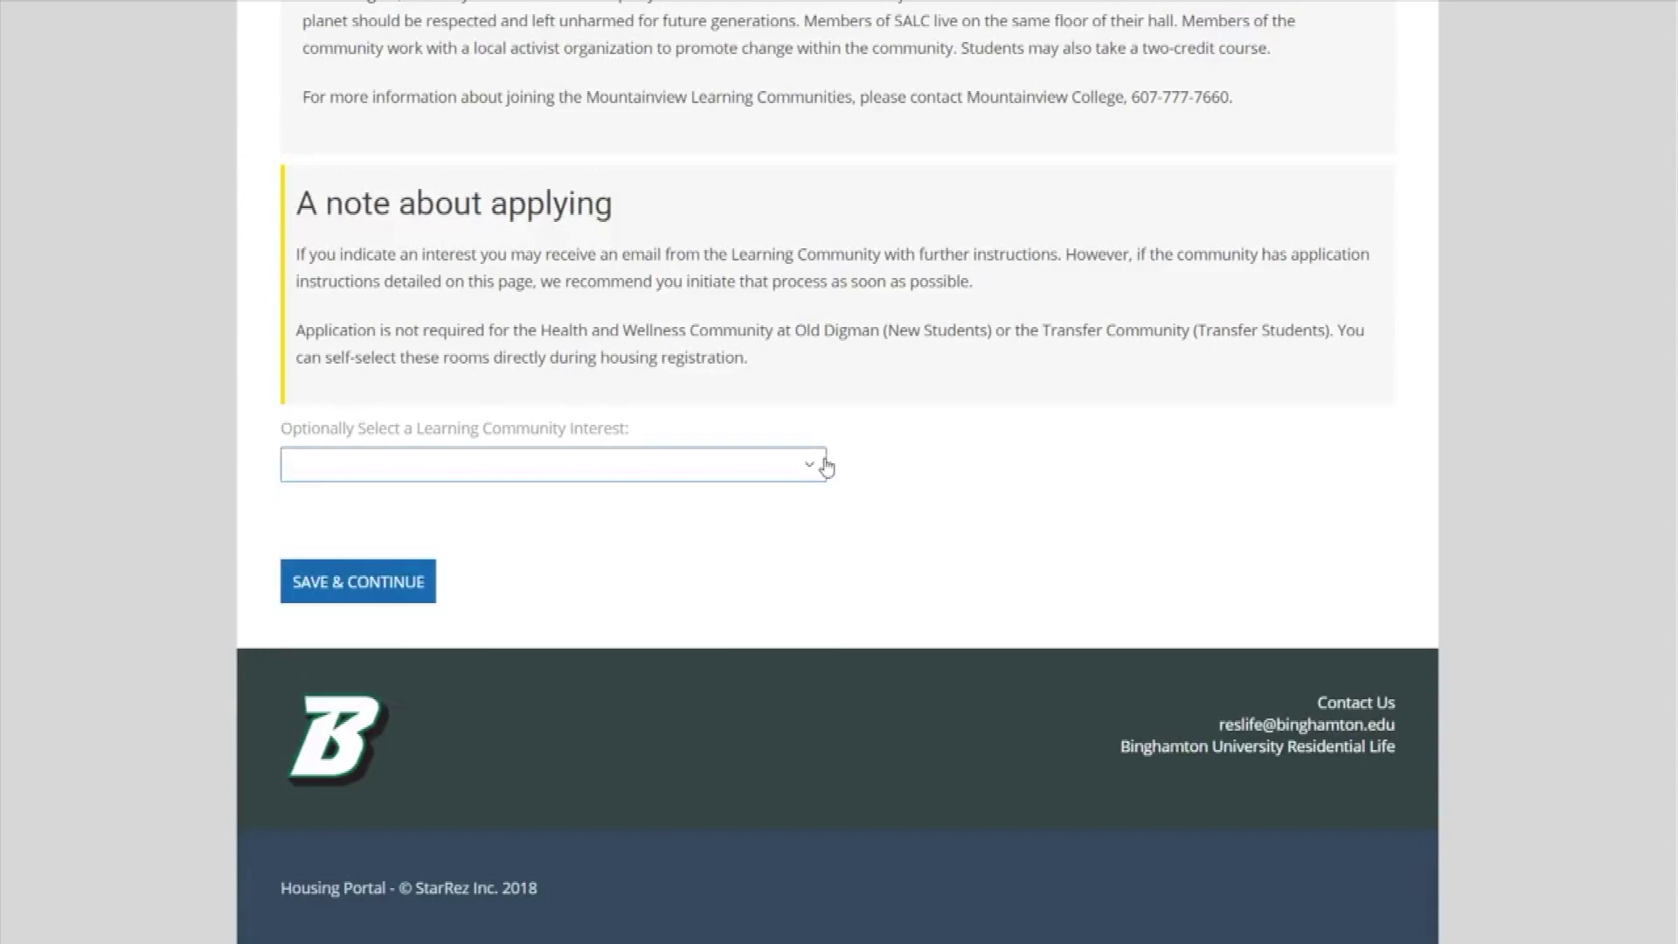
pyautogui.click(419, 572)
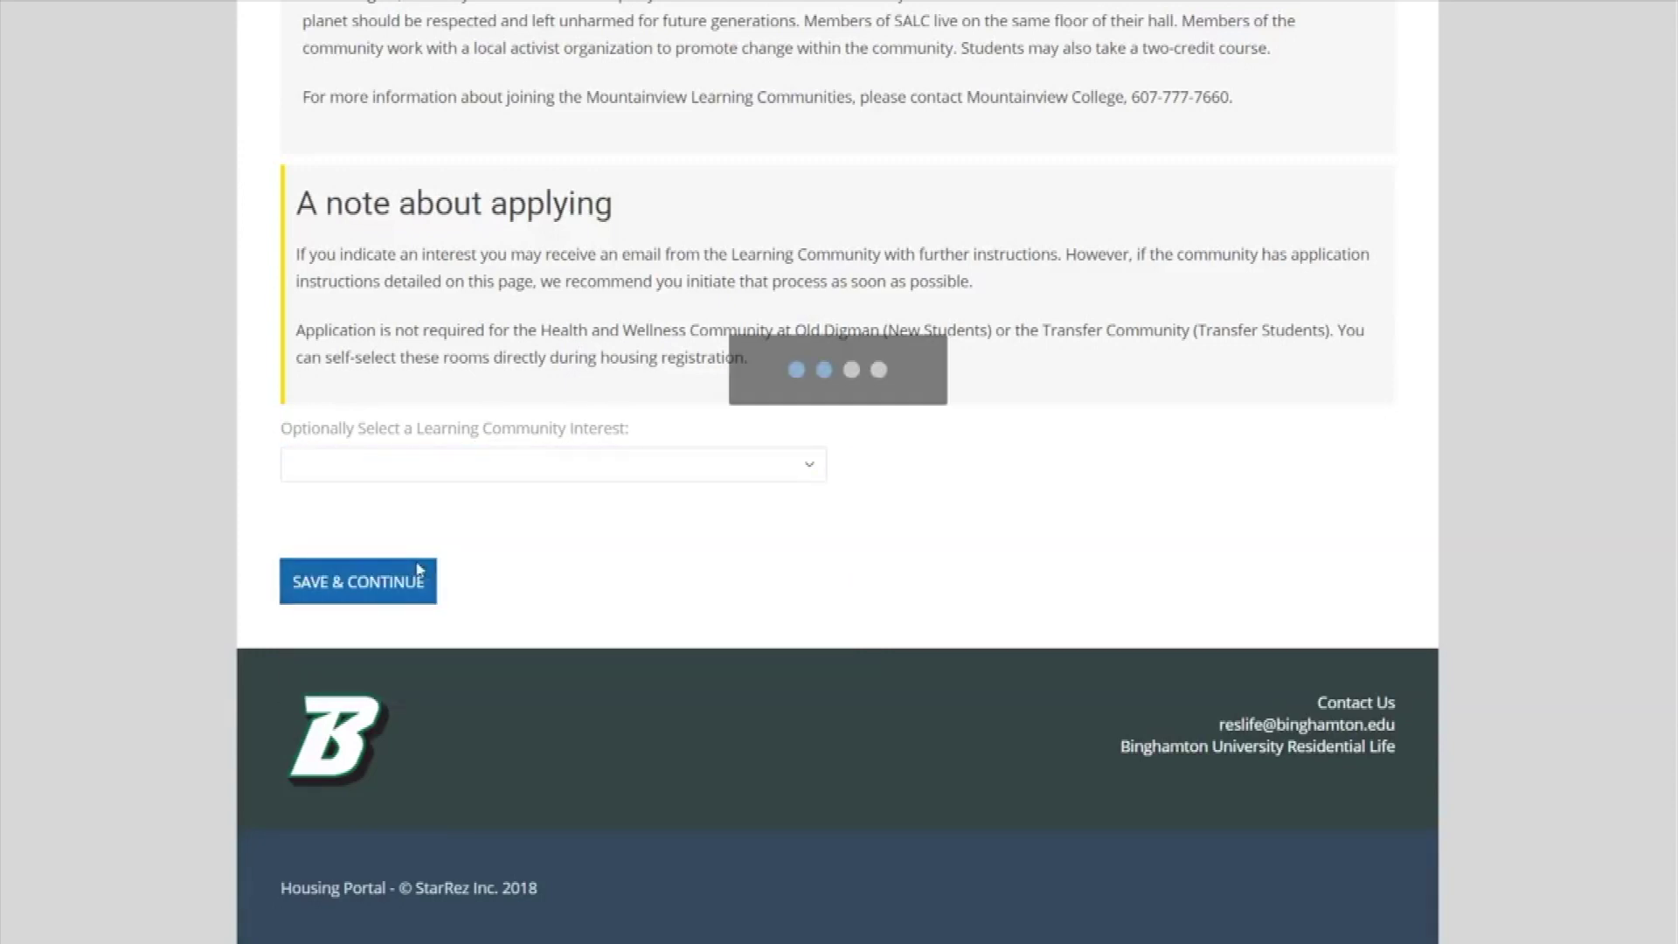